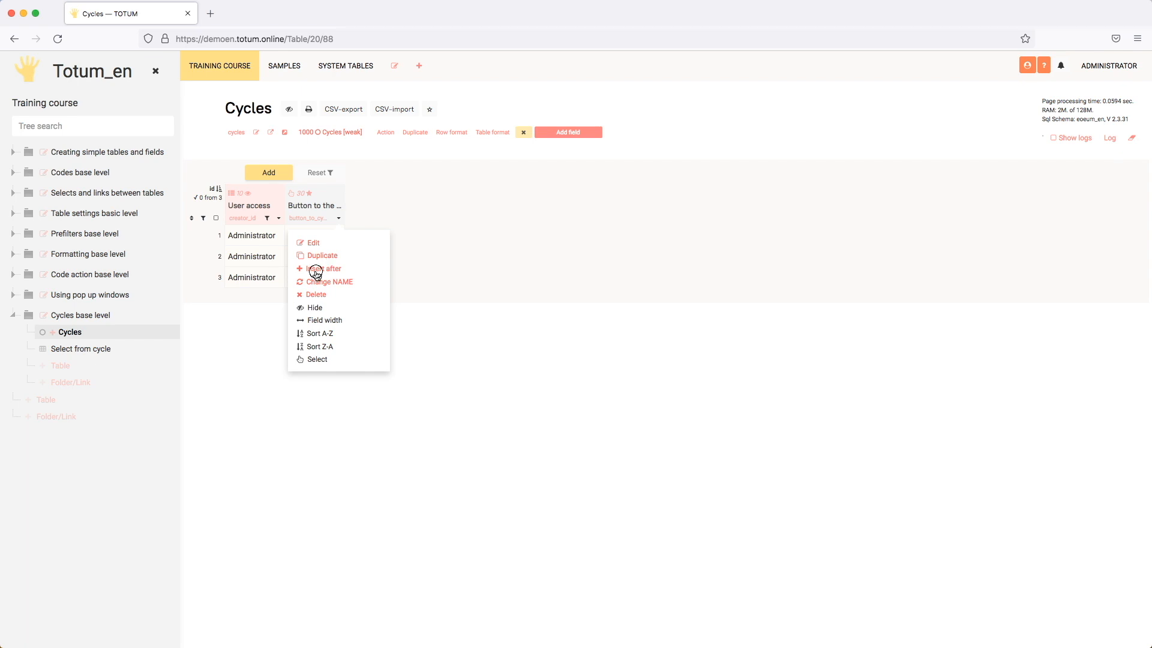
Insert a new field after the cycle button column and title it "Data from cycle".
{"action": "left_click", "coordinate": [316, 269]}
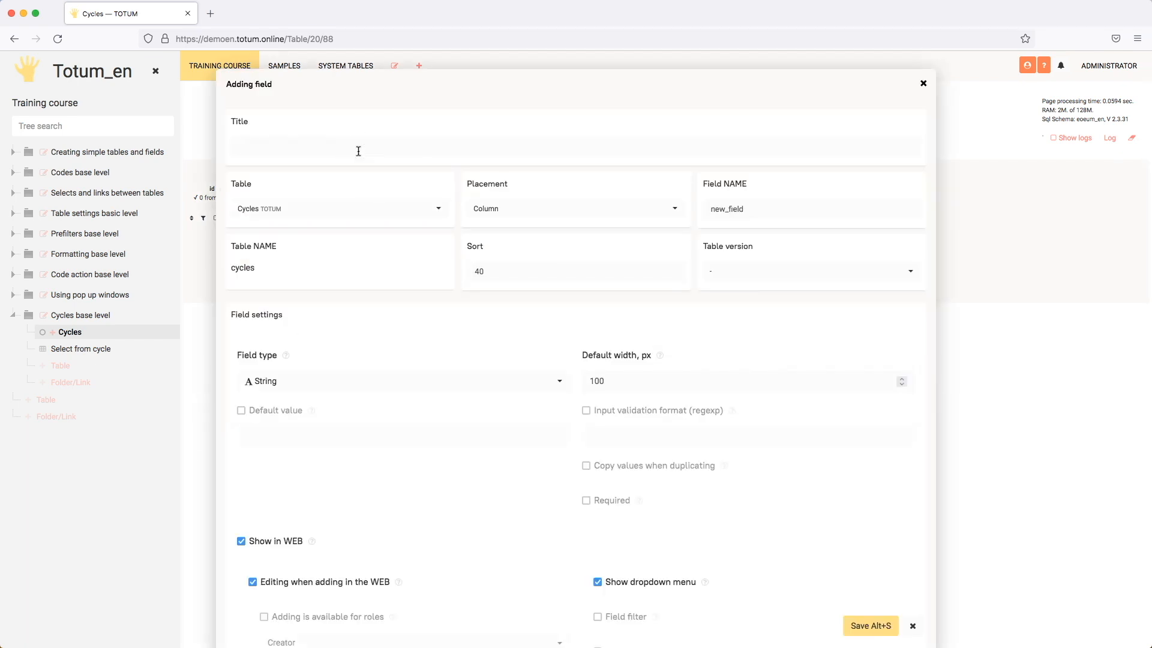
{"action": "type", "text": "Data fro"}
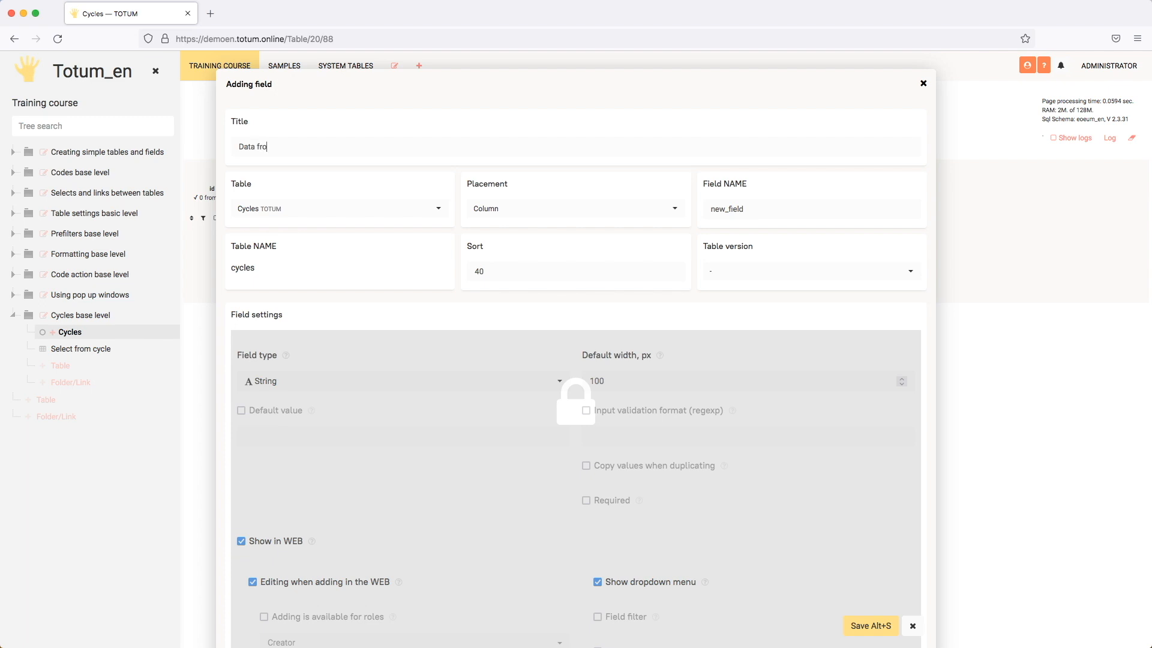
{"action": "type", "text": "m cycle"}
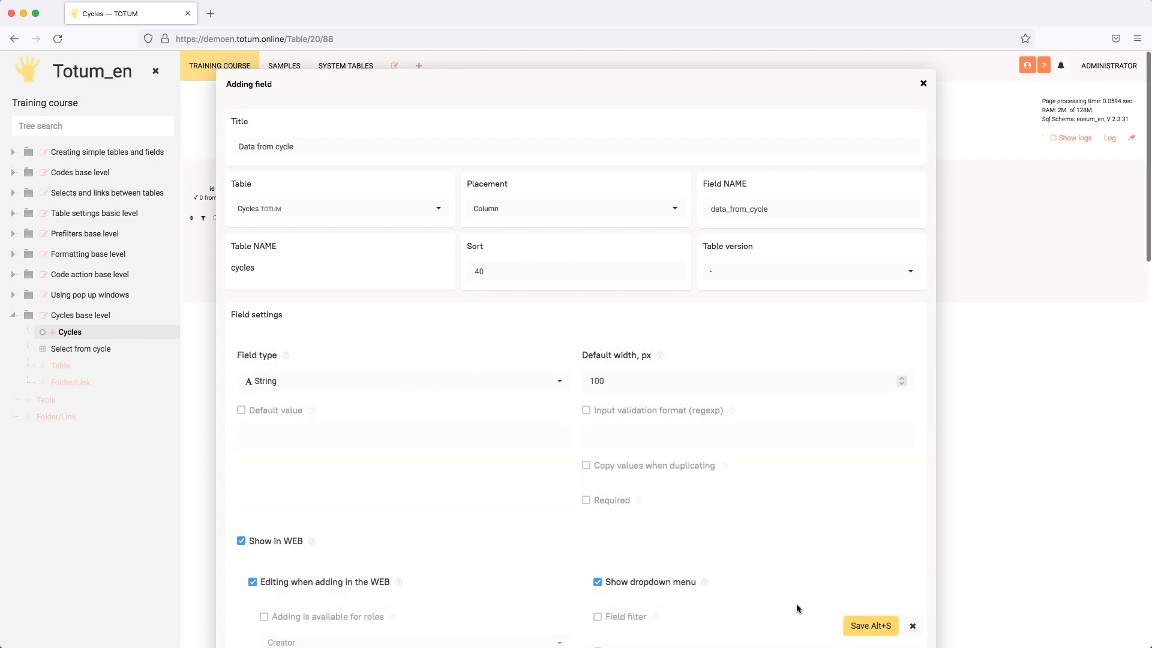
Enable the field's code and write a select from table 'table_in_cycle' that returns field 'h_field_in_header'.
{"action": "scroll", "coordinate": [468, 487], "scroll_direction": "down", "scroll_amount": 6}
{"action": "scroll", "coordinate": [468, 491], "scroll_direction": "down", "scroll_amount": 3}
{"action": "left_click", "coordinate": [242, 445]}
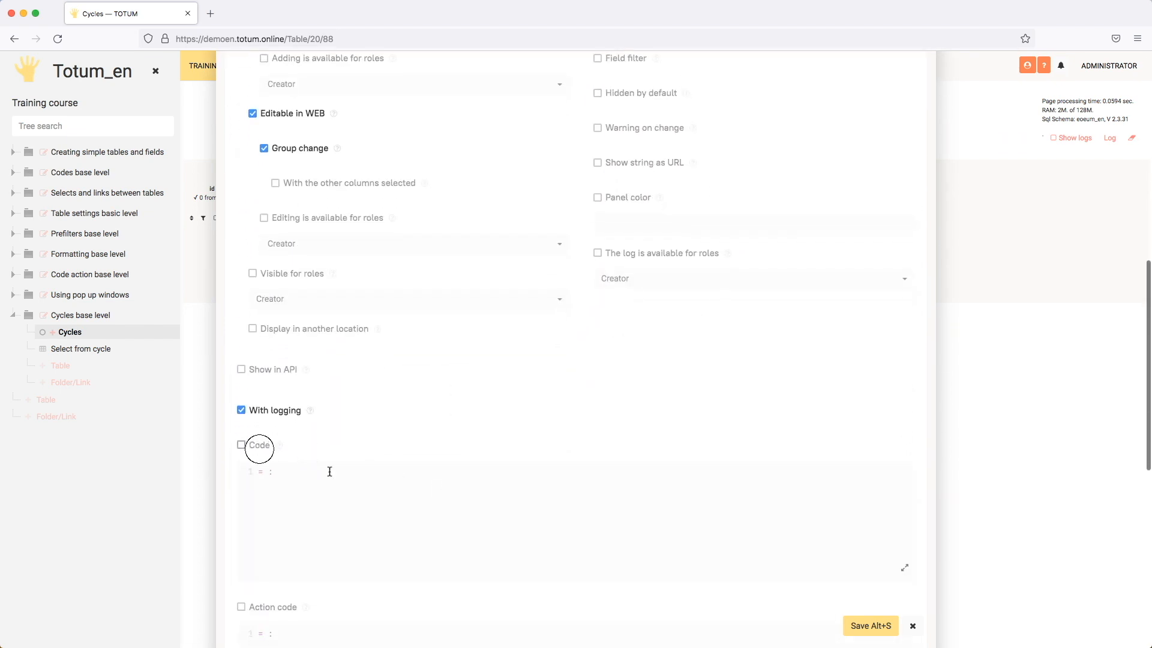
{"action": "type", "text": "select"}
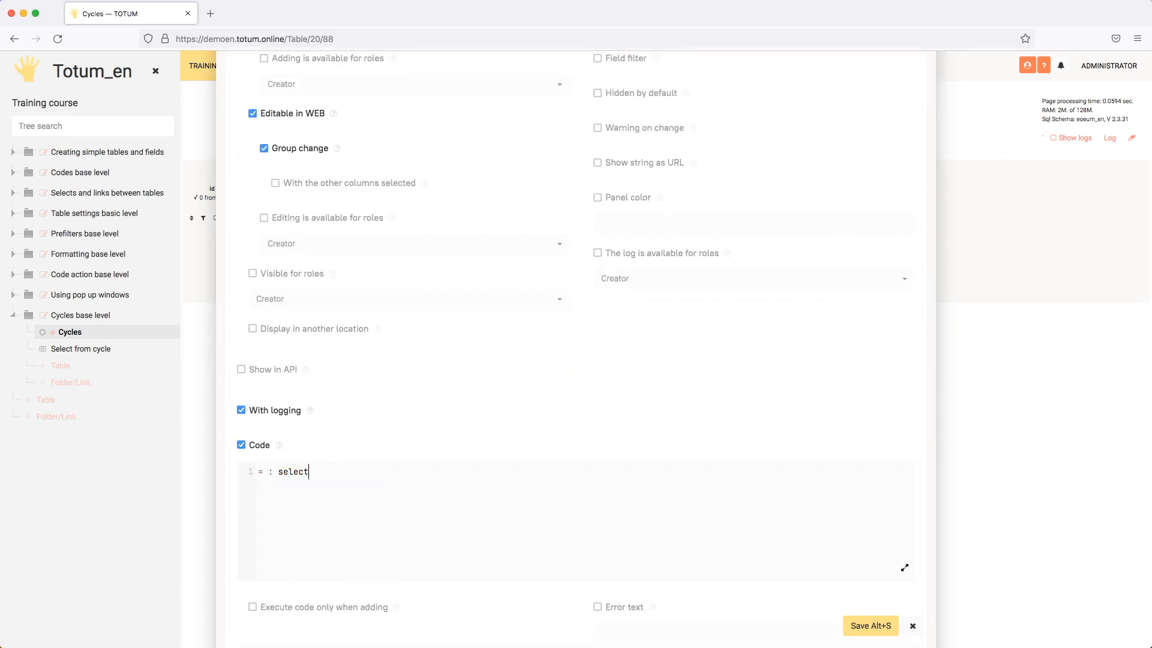
{"action": "type", "text": "(table: ''; field: ''; where: '' = ; order: '' asc)"}
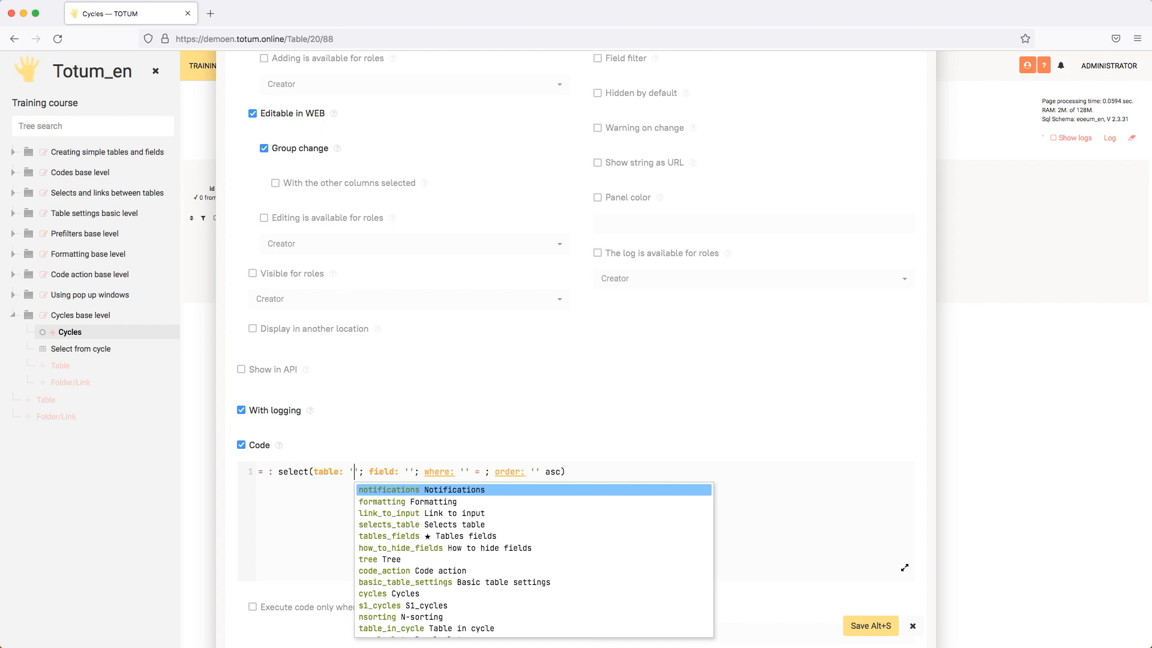
{"action": "type", "text": "tabl"}
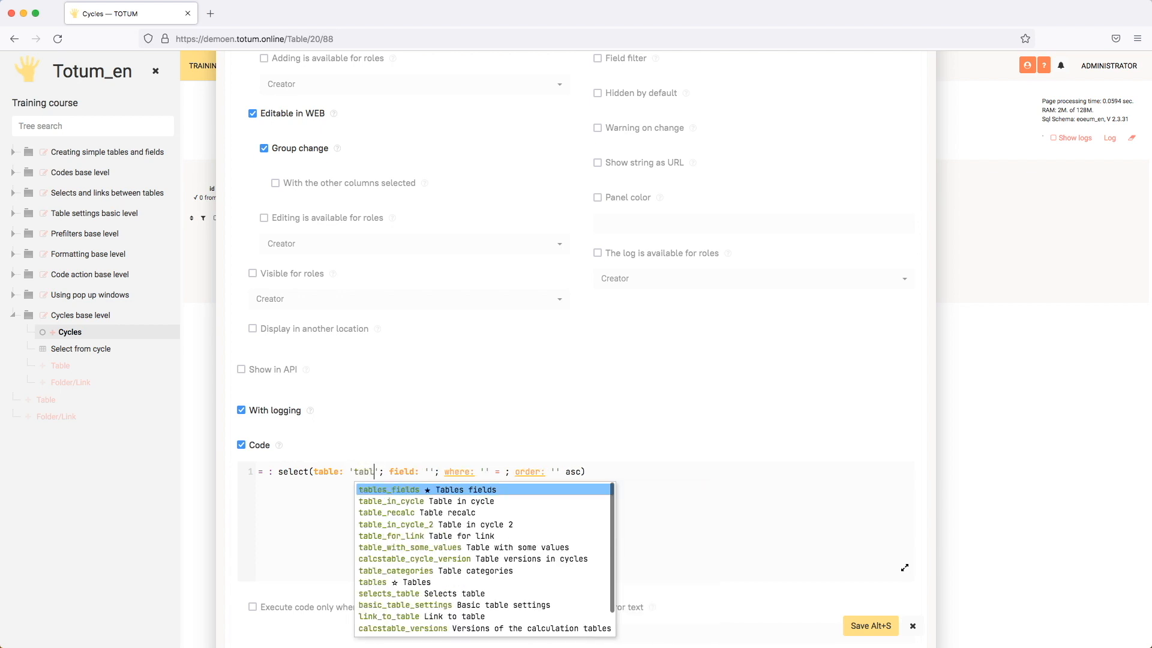
{"action": "key", "text": "Down"}
{"action": "key", "text": "Return"}
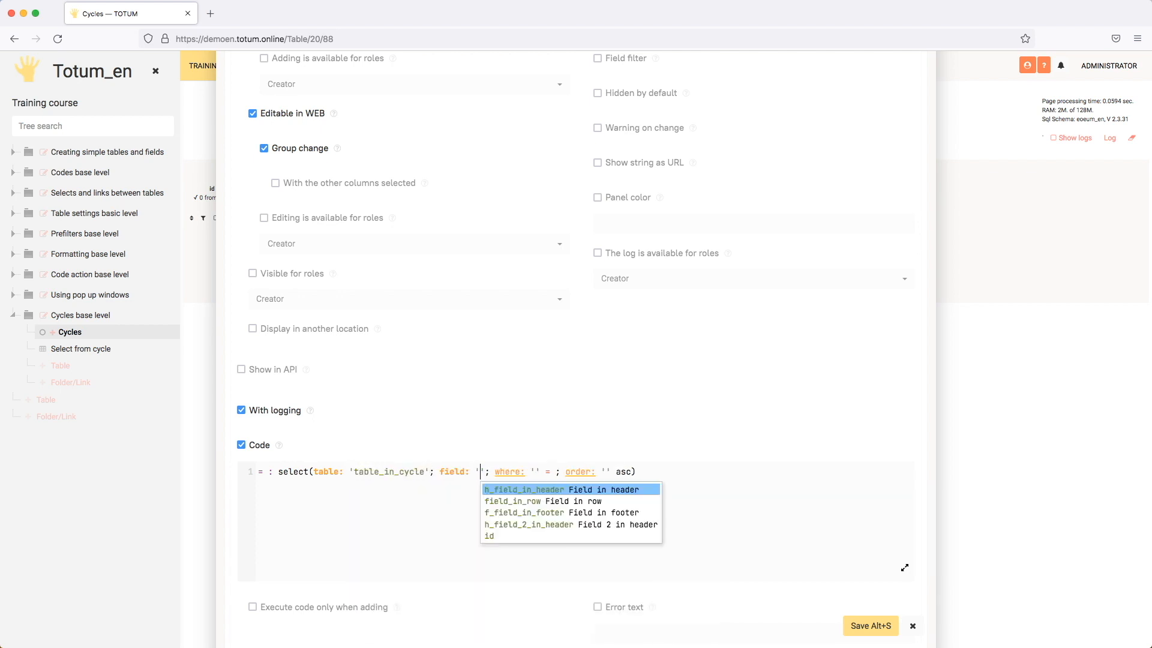
{"action": "key", "text": "Return"}
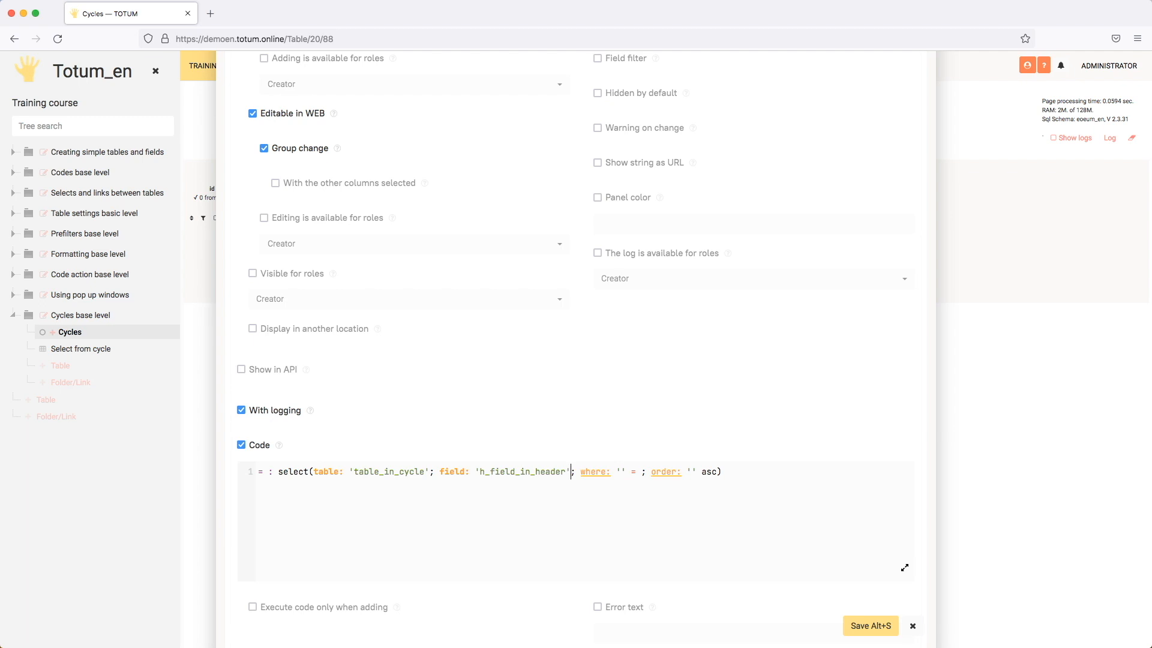
Remove the where and order parameters from the select function.
{"action": "key", "text": "Tab"}
{"action": "key", "text": "BackSpace"}
{"action": "key", "text": "Tab"}
{"action": "key", "text": "BackSpace"}
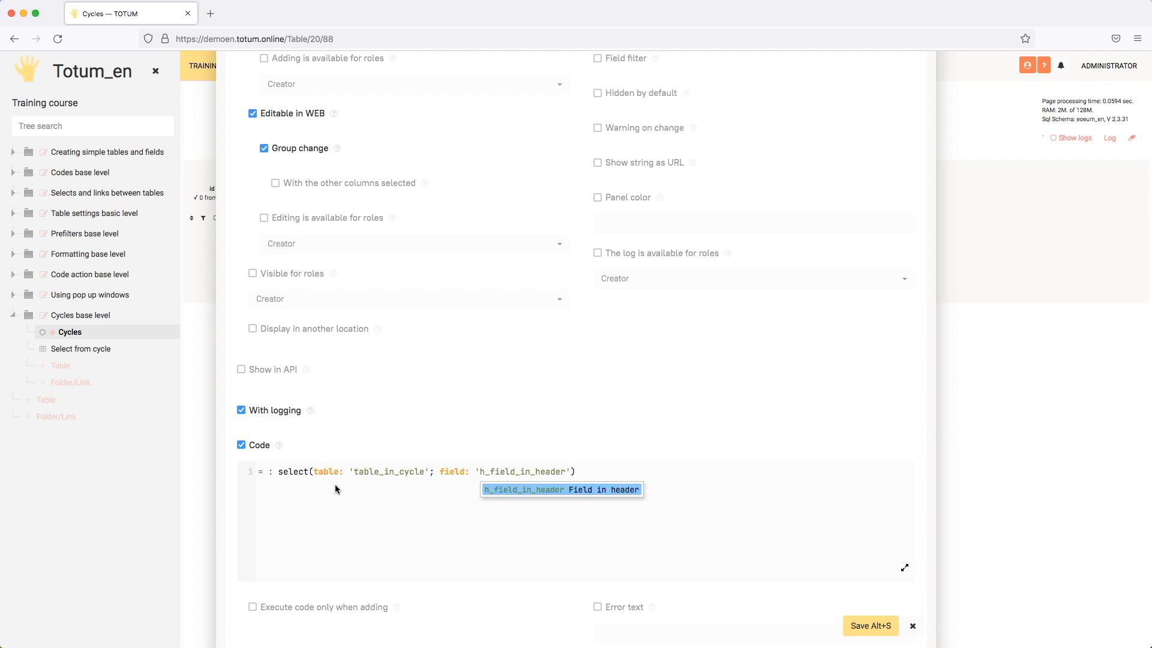
Add the parameter cycle: #id to the select function, between the table and field parameters.
{"action": "left_click", "coordinate": [436, 471]}
{"action": "type", "text": "cy"}
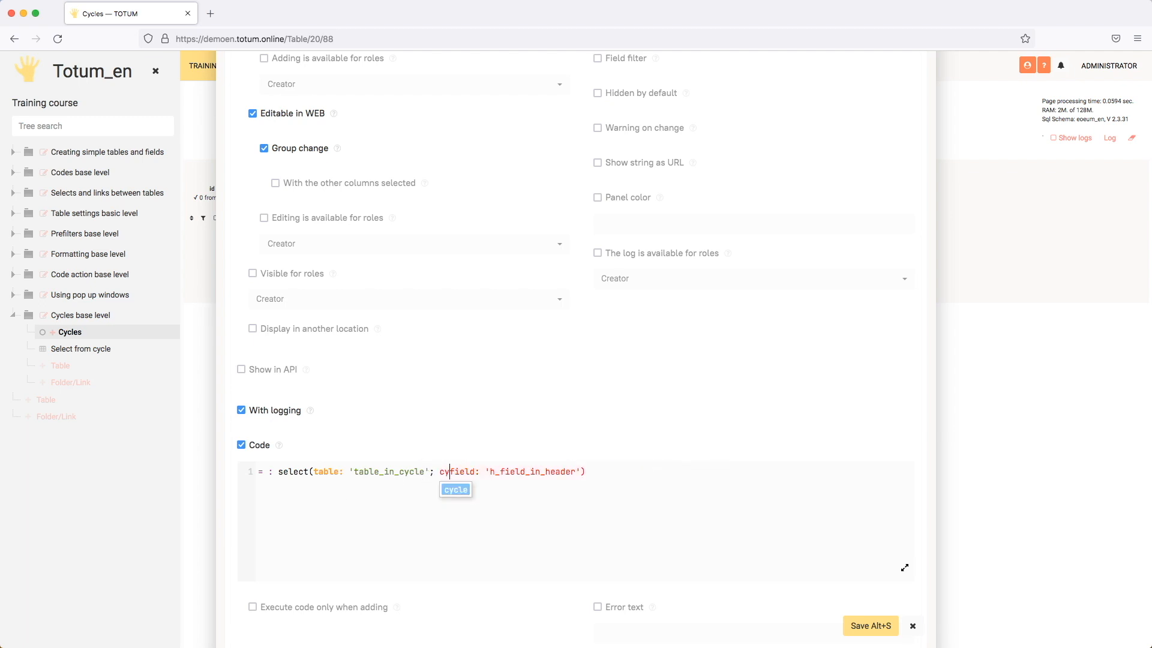
{"action": "key", "text": "Return"}
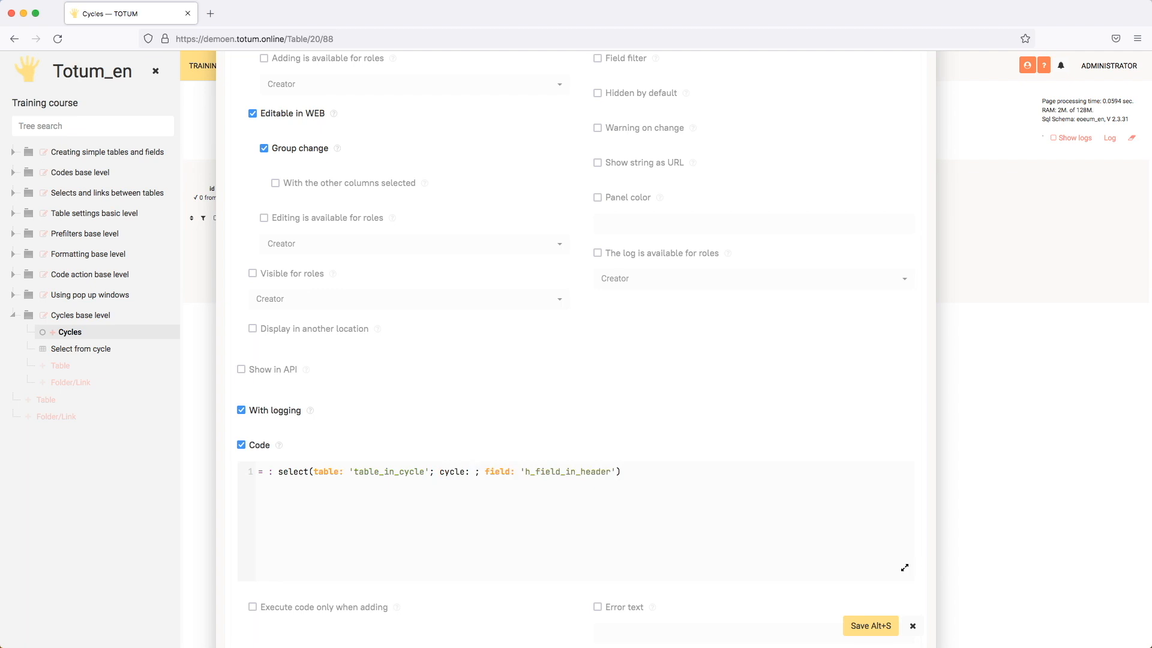
{"action": "type", "text": "#"}
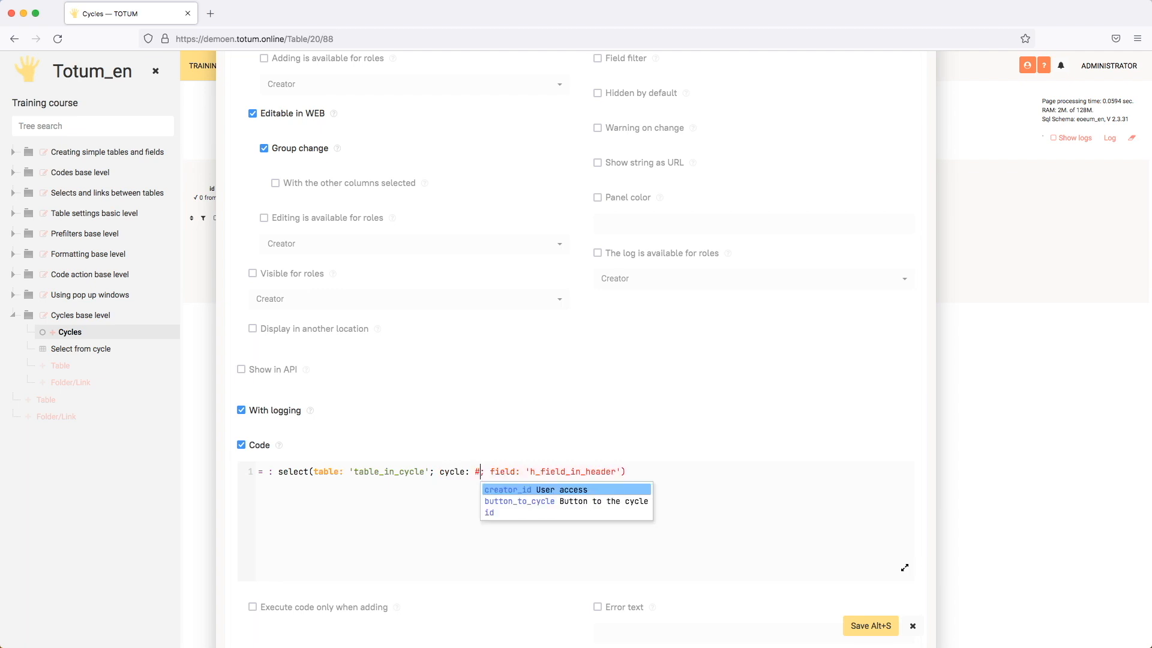
{"action": "key", "text": "Return"}
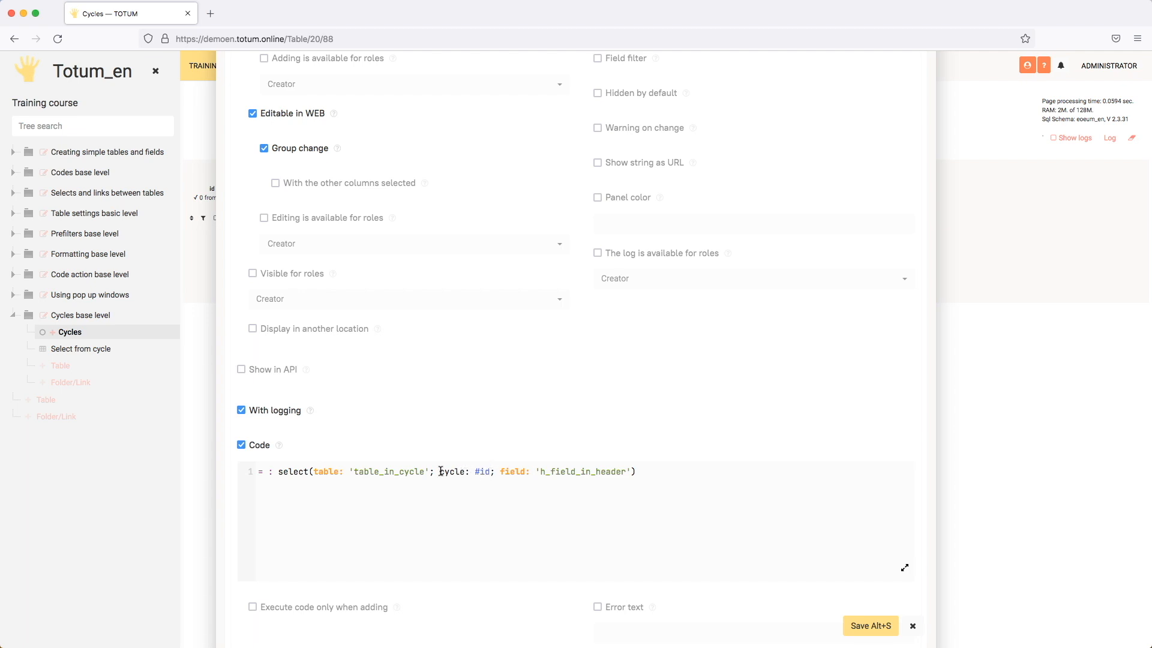
Delete the cycle: #id parameter from the select function and save the new field.
{"action": "left_click_drag", "start_coordinate": [441, 471], "coordinate": [493, 472]}
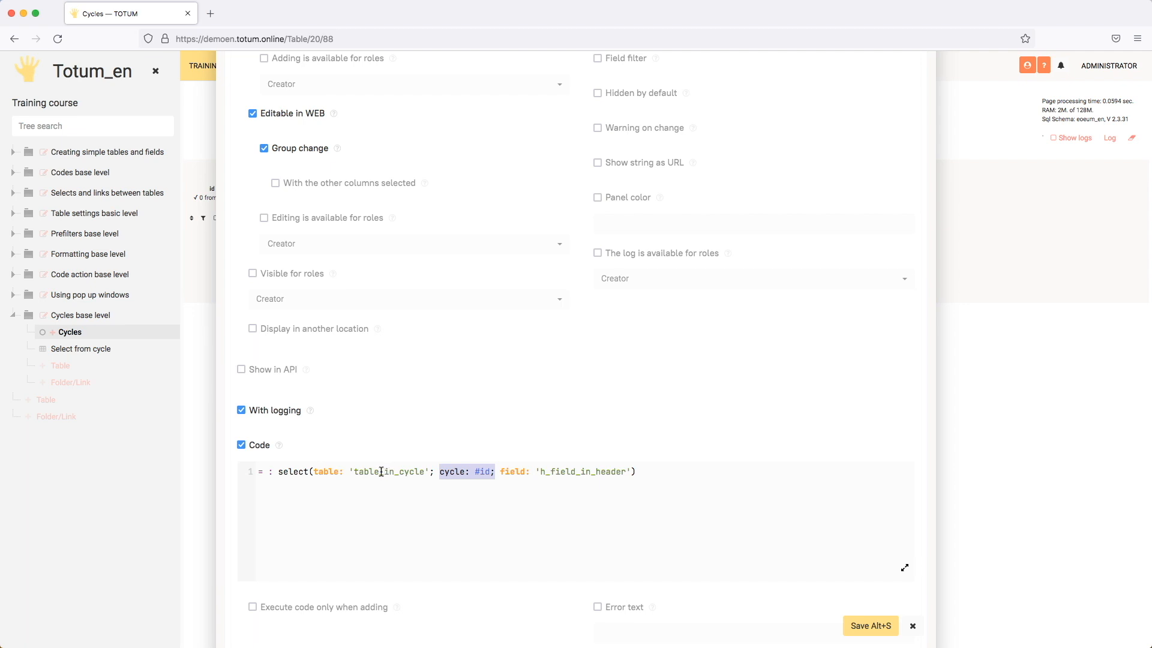
{"action": "key", "text": "BackSpace"}
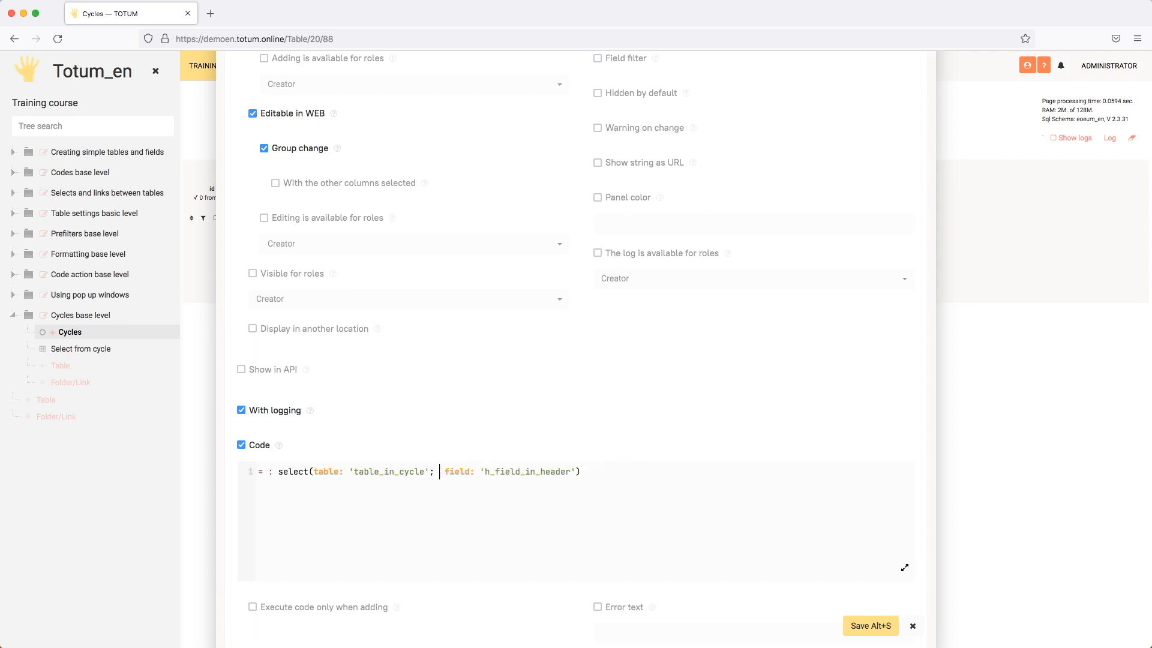
{"action": "key", "text": "BackSpace"}
{"action": "left_click", "coordinate": [870, 626]}
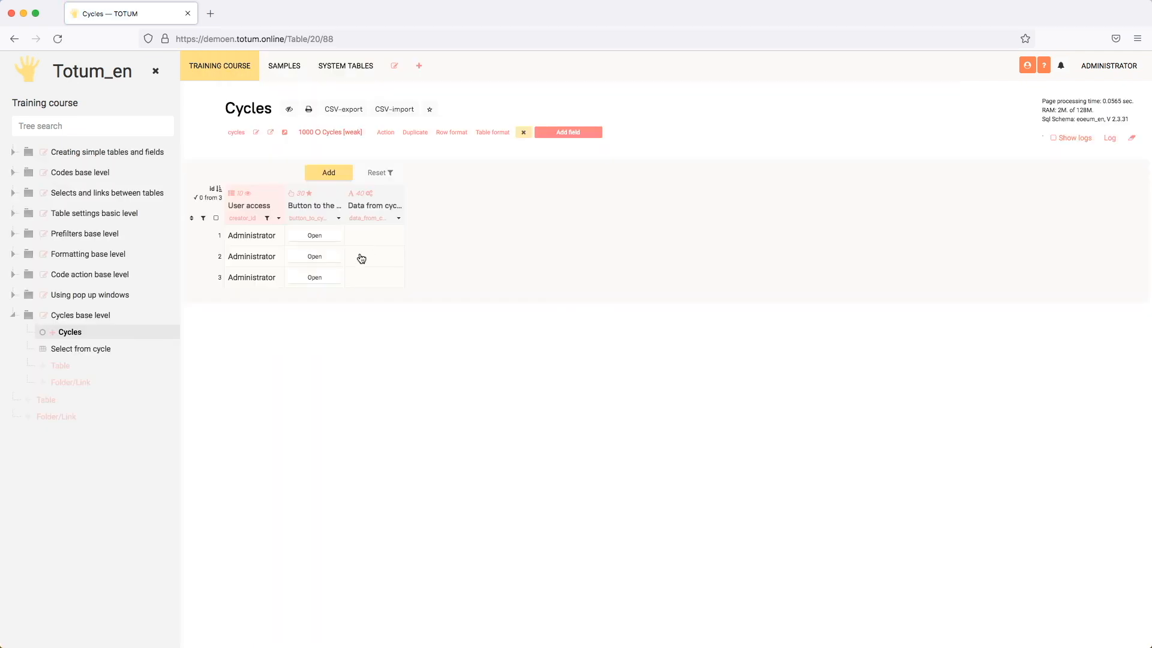
Select all three rows of the Cycles table, recalculate them, and inspect the values in the Data from cycle column.
{"action": "left_click", "coordinate": [216, 218]}
{"action": "left_click", "coordinate": [214, 237]}
{"action": "left_click", "coordinate": [214, 271]}
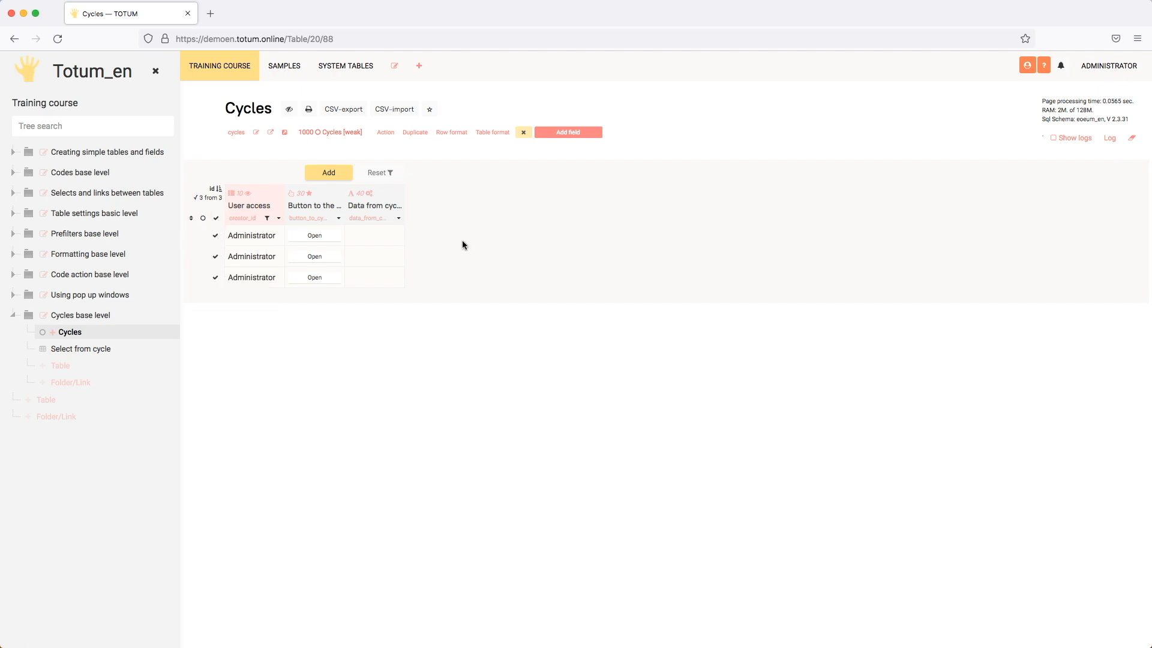
{"action": "left_click", "coordinate": [214, 235]}
{"action": "left_click", "coordinate": [220, 268]}
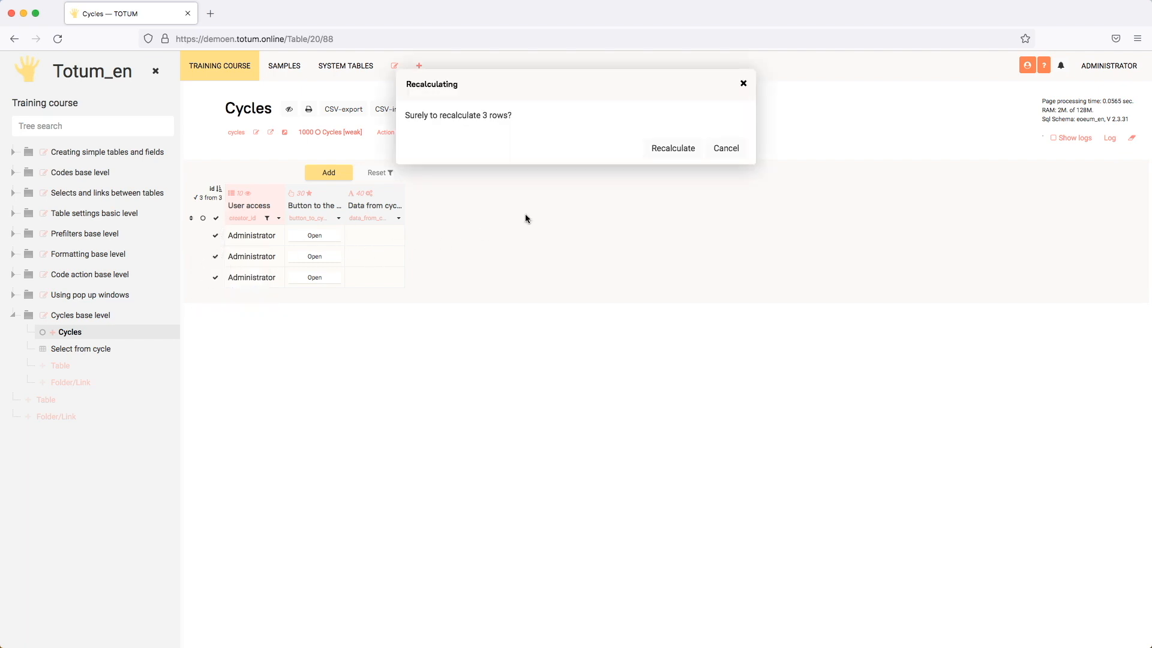
{"action": "left_click", "coordinate": [663, 156]}
{"action": "left_click", "coordinate": [380, 243]}
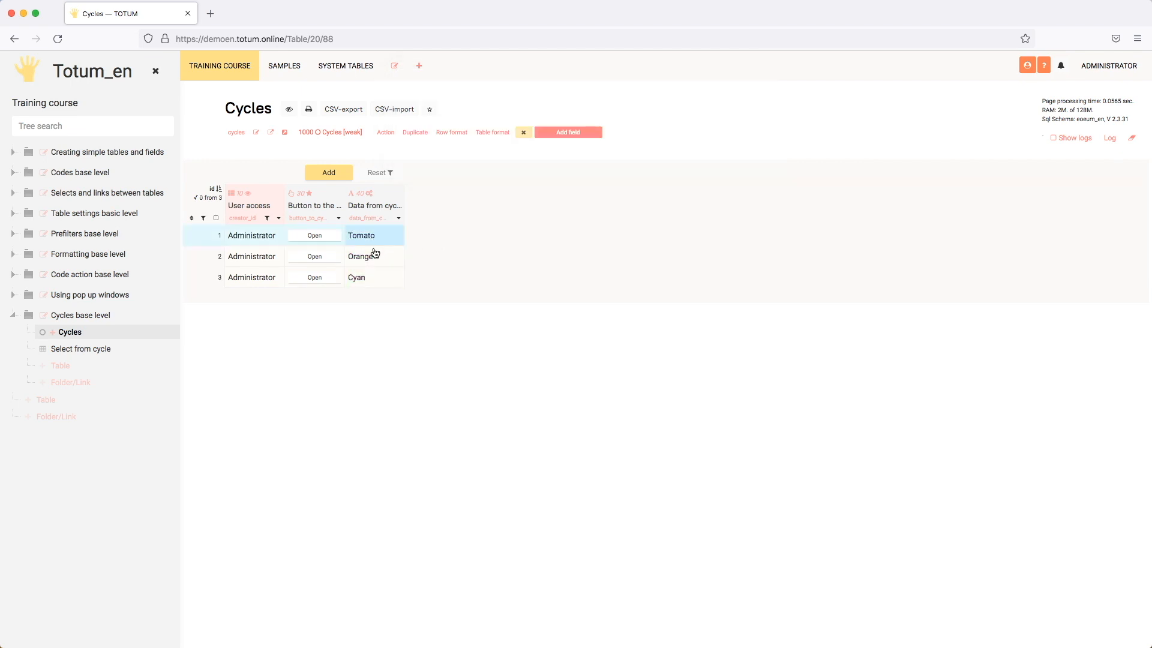
{"action": "left_click", "coordinate": [377, 279]}
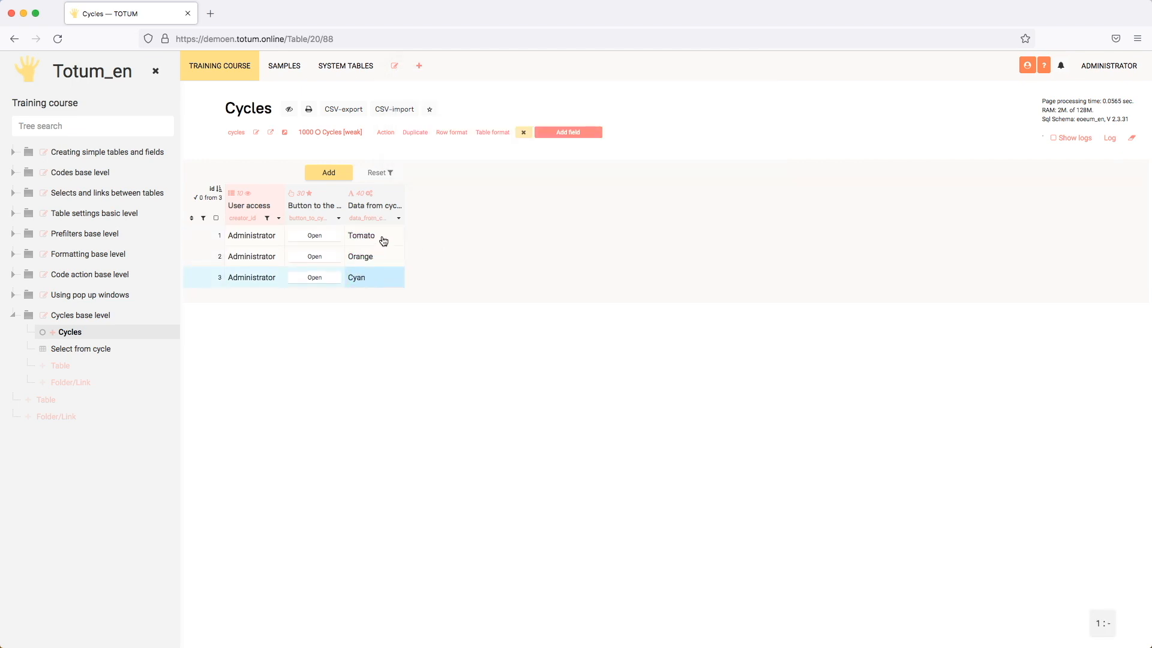
Edit the Data from cycle field to disable Editing when adding in the WEB and Editable in WEB, and save it.
{"action": "left_click", "coordinate": [399, 218]}
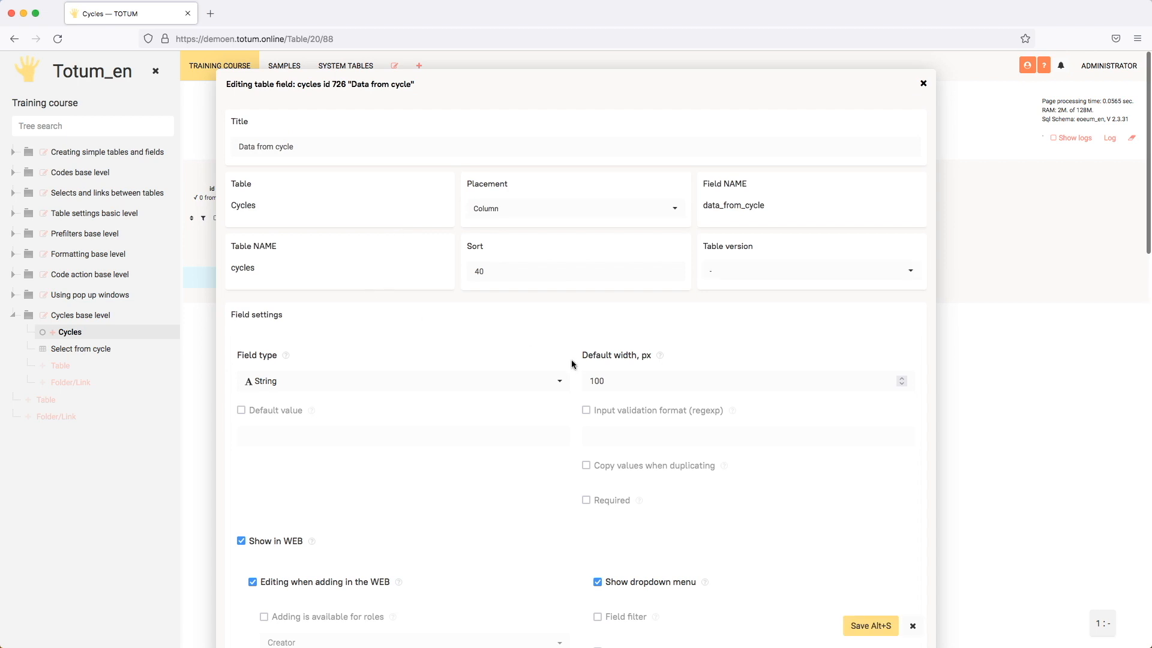
{"action": "scroll", "coordinate": [571, 362], "scroll_direction": "down", "scroll_amount": 5}
{"action": "left_click", "coordinate": [303, 363]}
{"action": "left_click", "coordinate": [331, 274]}
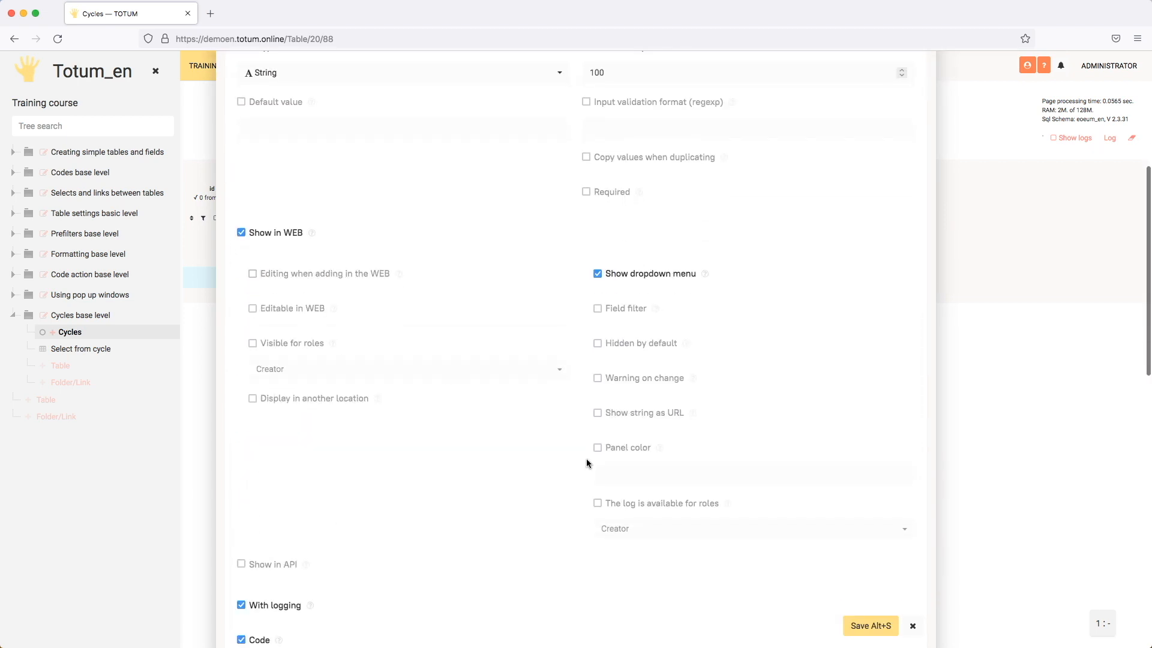
{"action": "left_click", "coordinate": [857, 621]}
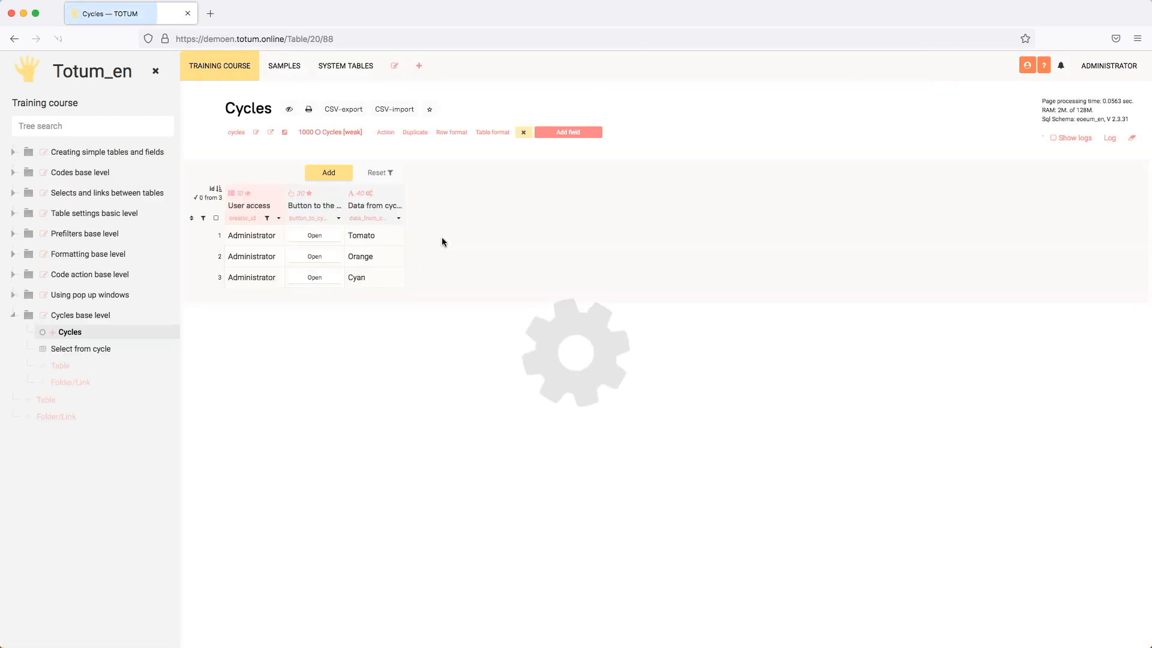
Open the first row's cycle to view its Table in cycle, and return to the Cycles table.
{"action": "left_click", "coordinate": [379, 236]}
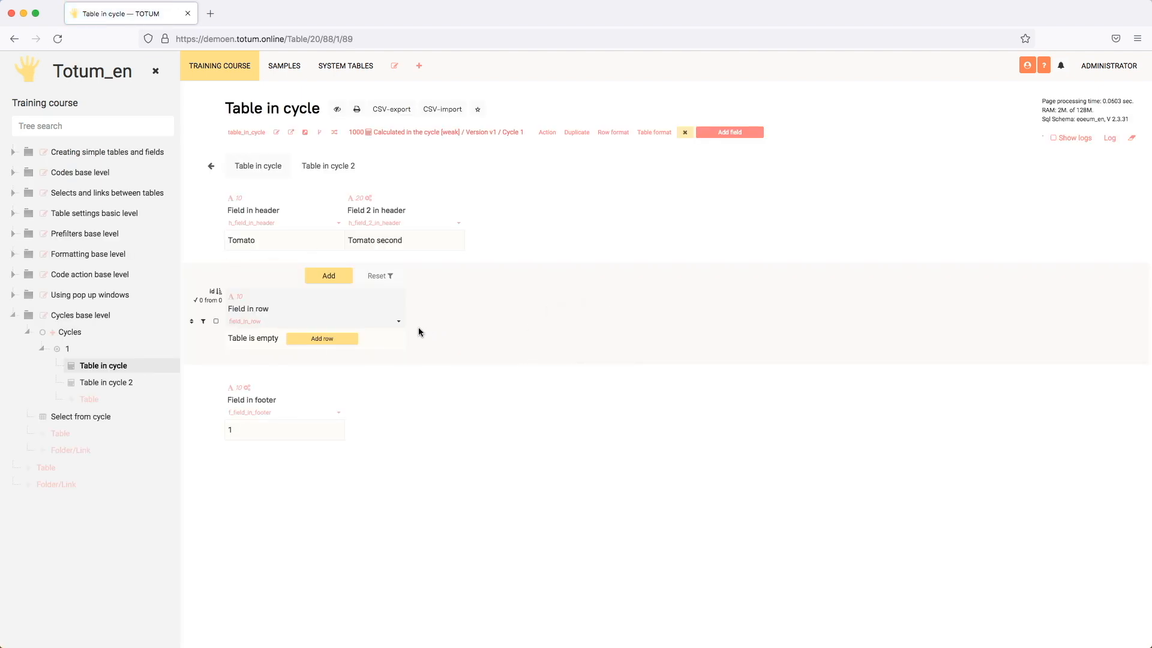
{"action": "left_click", "coordinate": [212, 169]}
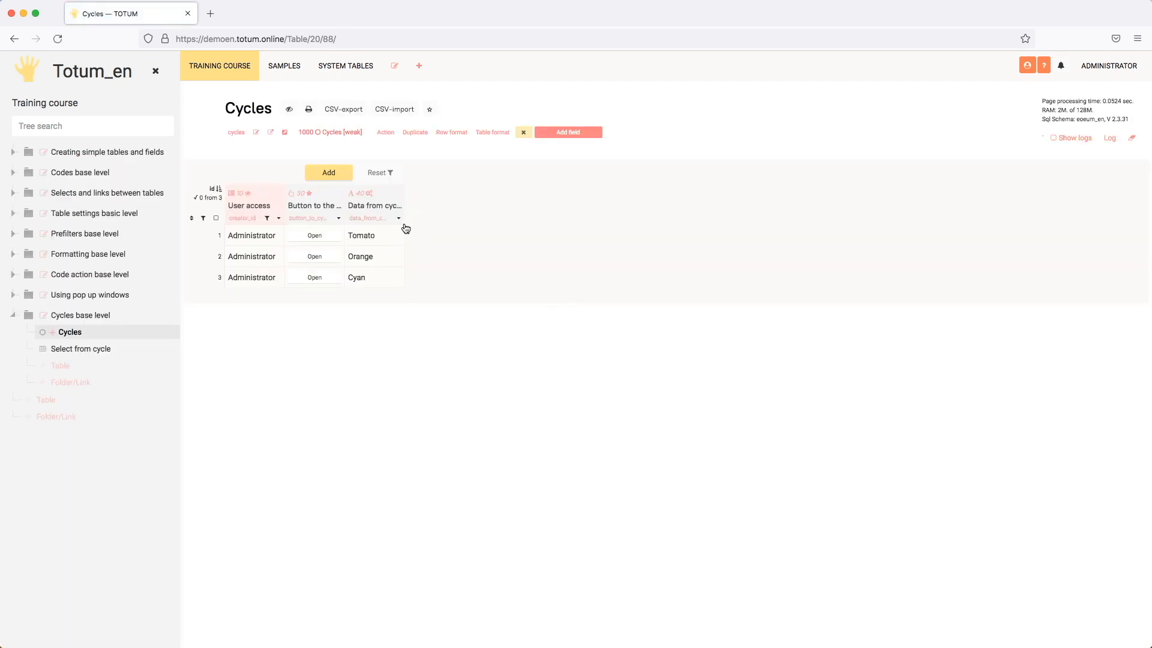
Duplicate the Cycles browser tab and bring the duplicate to the front.
{"action": "right_click", "coordinate": [142, 15]}
{"action": "left_click", "coordinate": [183, 70]}
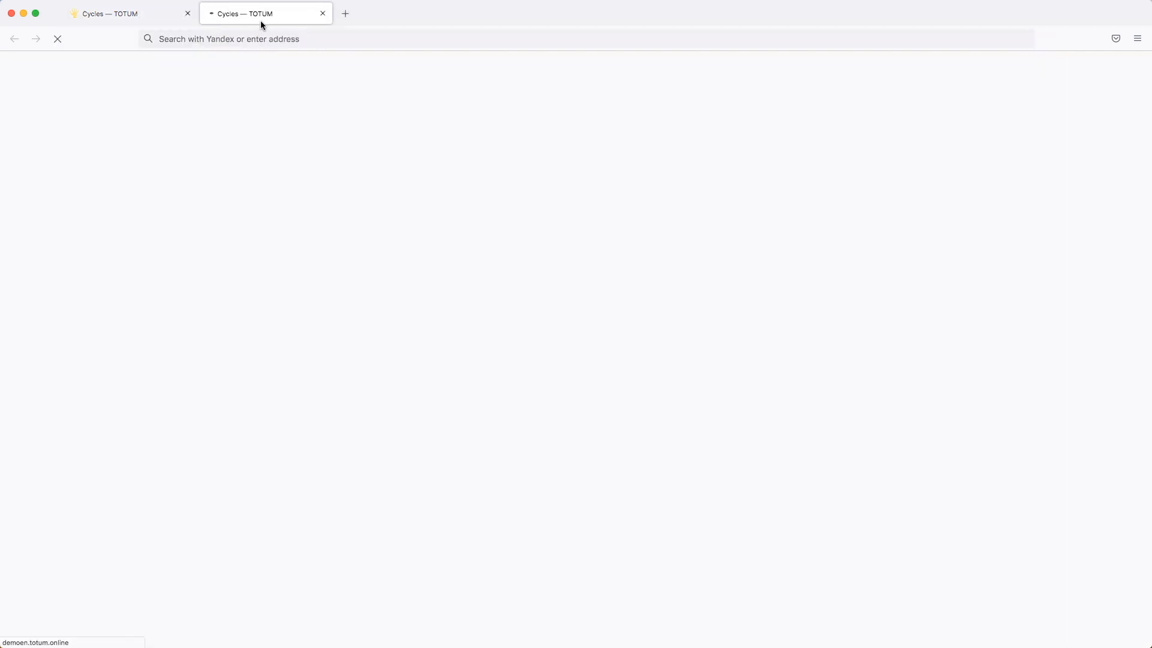
{"action": "left_click_drag", "start_coordinate": [223, 17], "coordinate": [171, 19]}
{"action": "left_click", "coordinate": [249, 15]}
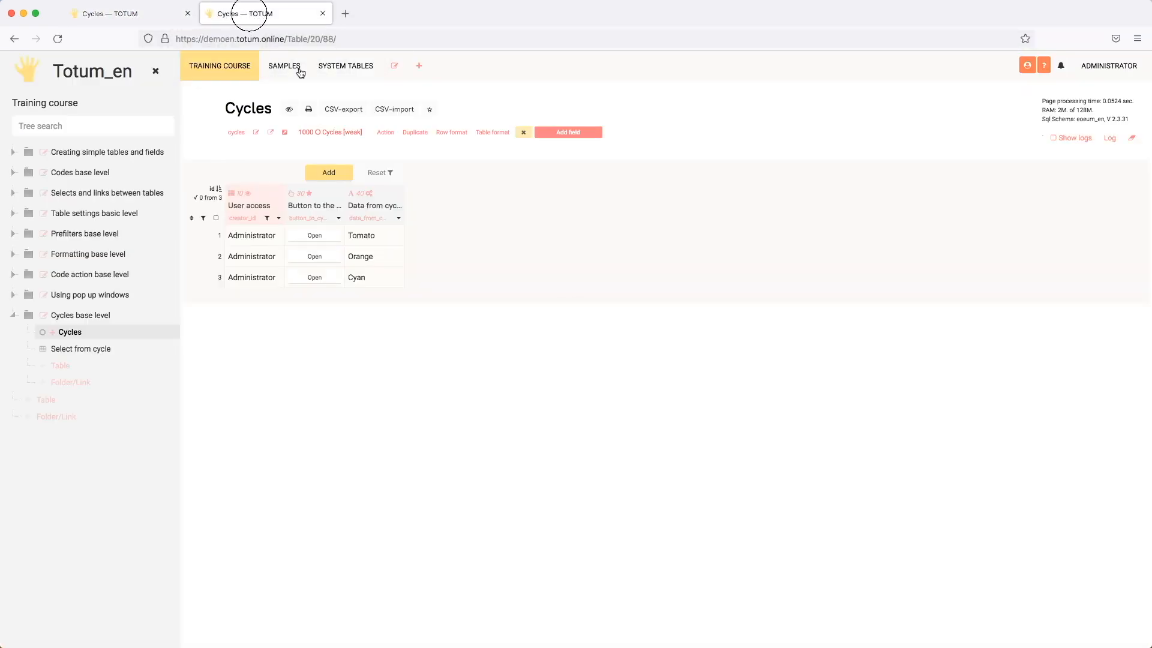
Insert a field after Data from cycle, title it "Link", and set its field type to Link.
{"action": "left_click", "coordinate": [405, 221]}
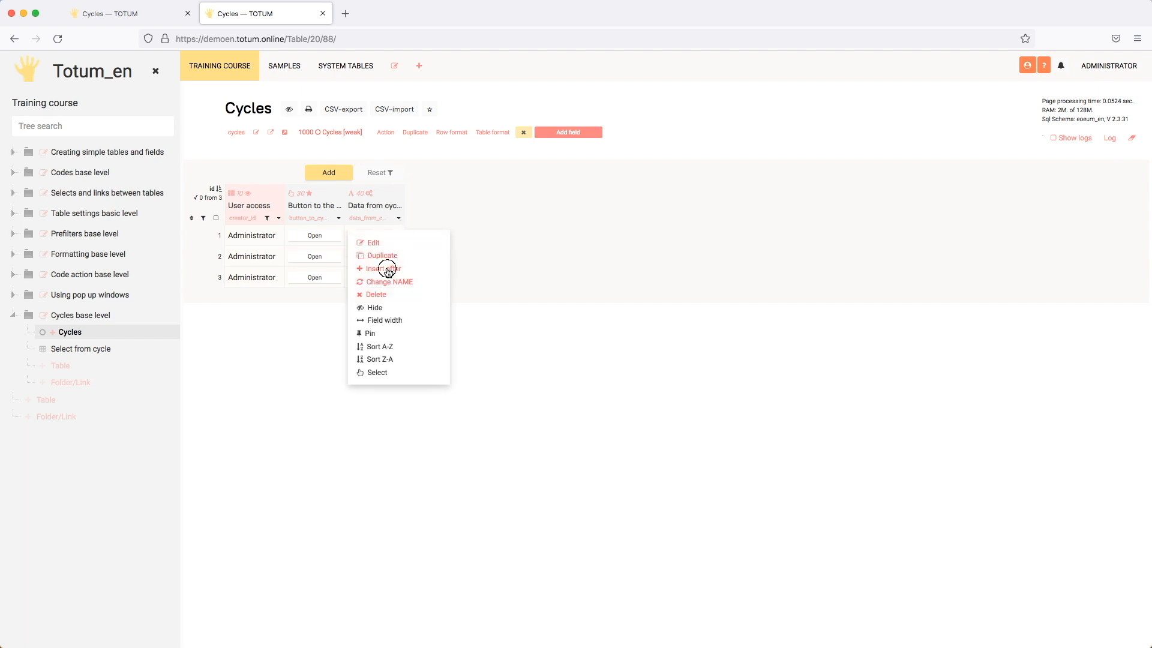
{"action": "left_click", "coordinate": [404, 277]}
{"action": "left_click", "coordinate": [287, 142]}
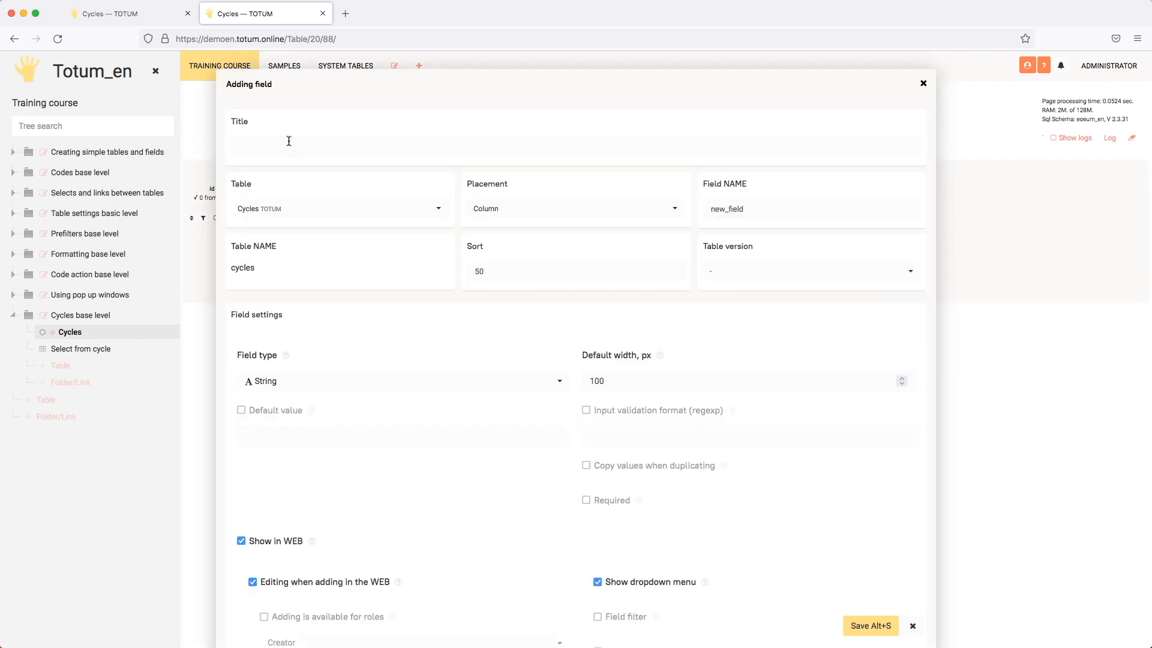
{"action": "type", "text": "Lin"}
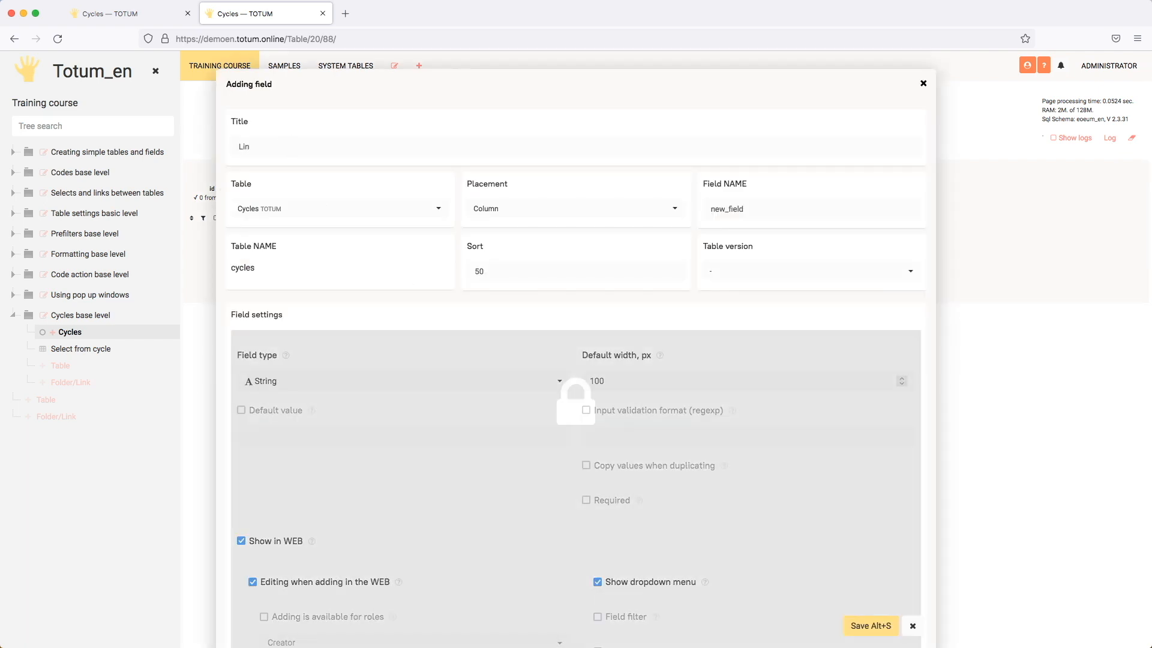
{"action": "type", "text": "k"}
{"action": "left_click", "coordinate": [401, 384]}
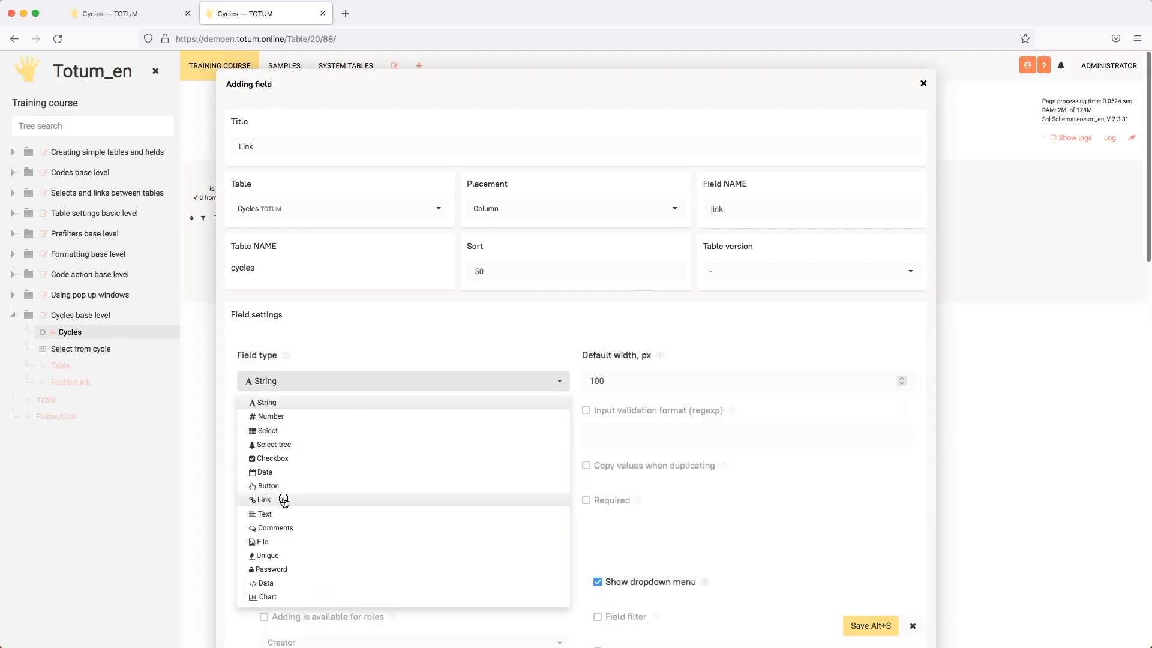
{"action": "left_click", "coordinate": [284, 499]}
Copy the table name table_in_cycle from the first cycle's table and paste it into the Link field's linkTableName.
{"action": "left_click", "coordinate": [283, 438]}
{"action": "key", "text": "ctrl+shift+Tab"}
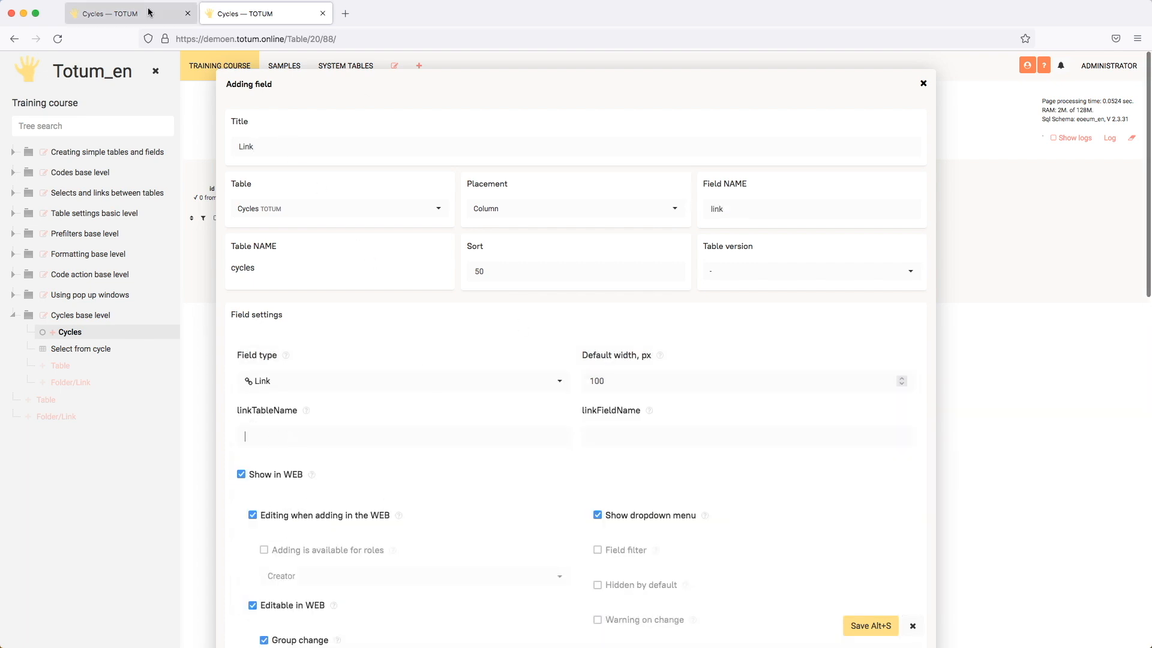
{"action": "left_click", "coordinate": [330, 237]}
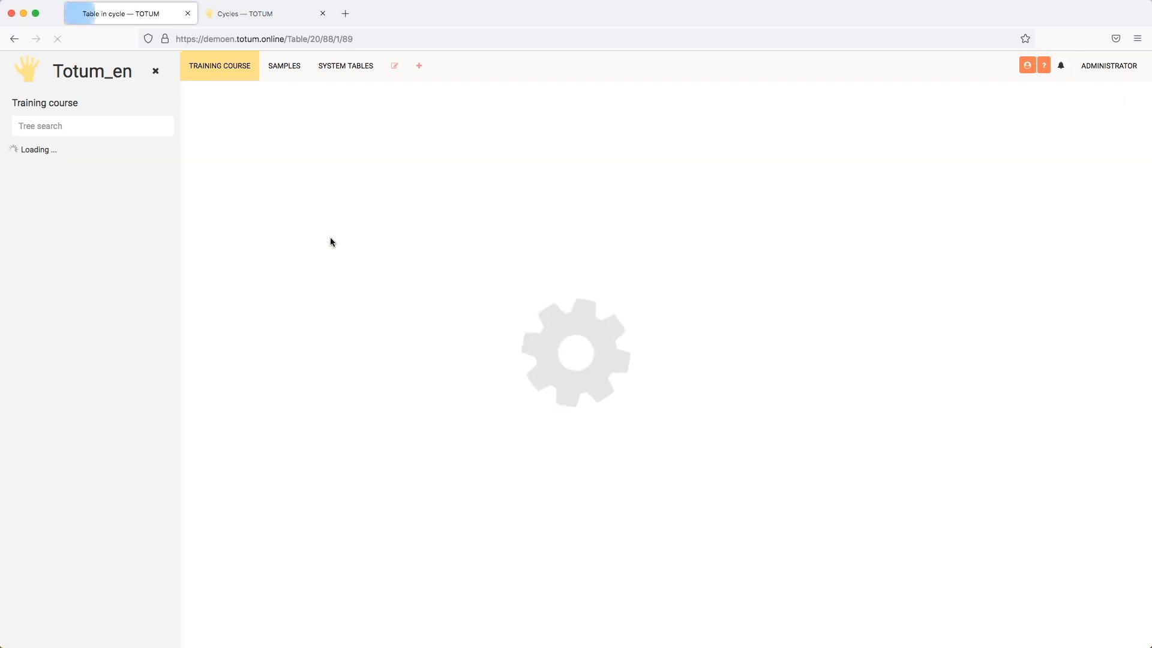
{"action": "left_click", "coordinate": [245, 132]}
{"action": "left_click", "coordinate": [279, 23]}
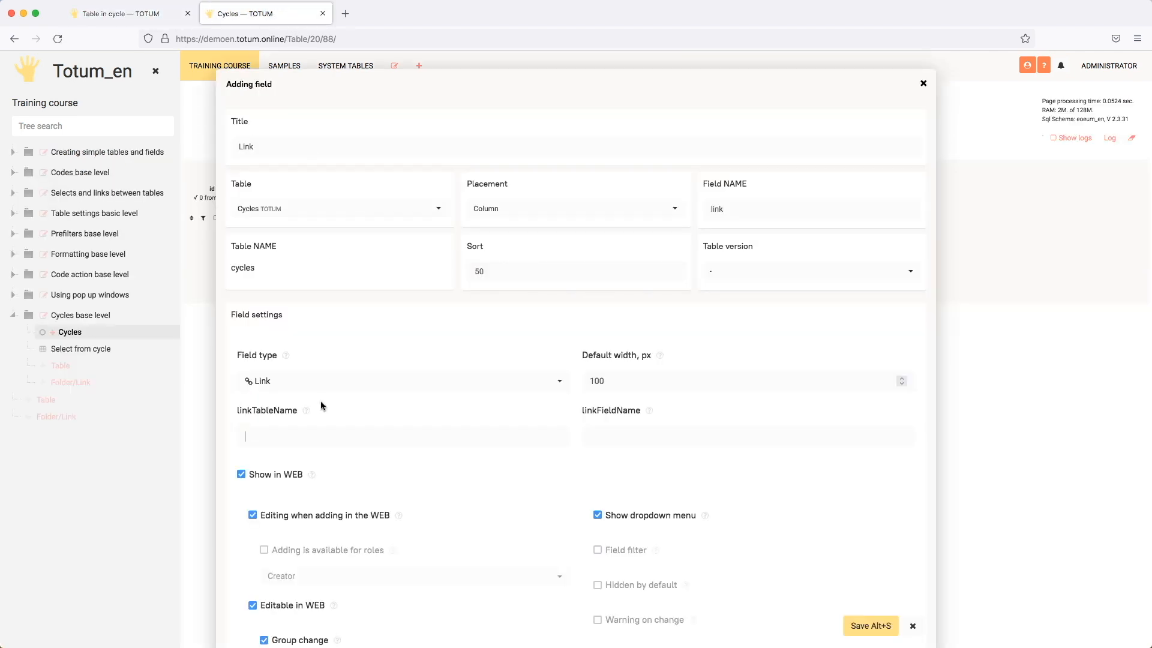
{"action": "type", "text": "table_in_cycle"}
Copy the field name h_field_2_in_header from the first cycle's table and paste it into the Link field's linkFieldName.
{"action": "left_click", "coordinate": [165, 17]}
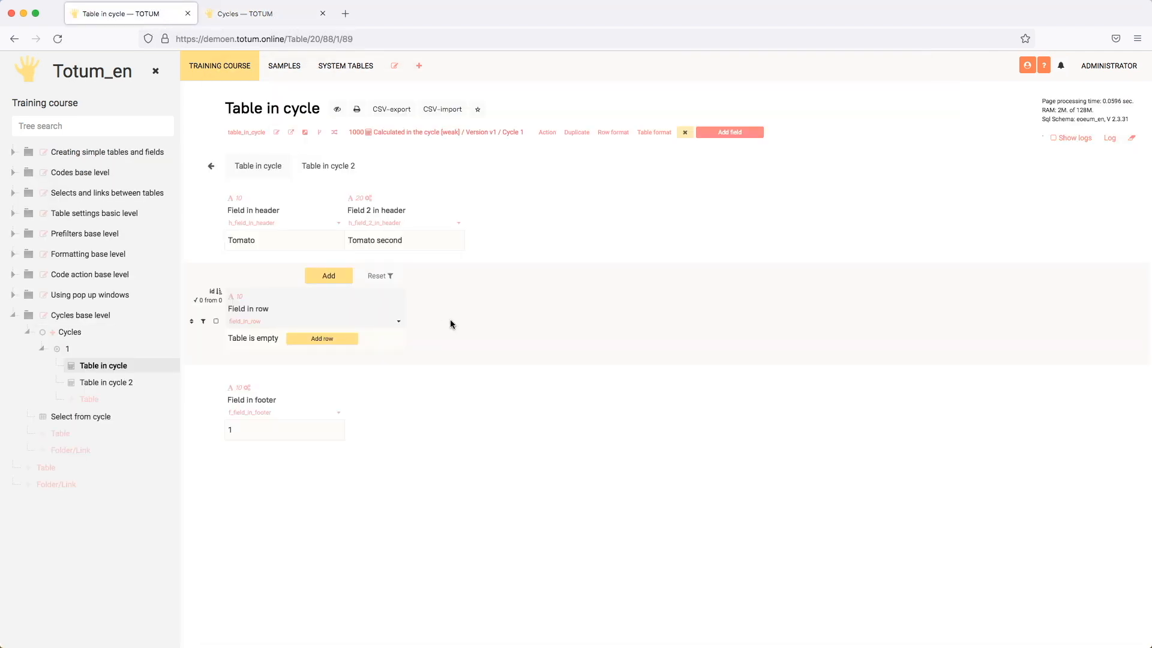
{"action": "left_click", "coordinate": [367, 224]}
{"action": "left_click", "coordinate": [262, 17]}
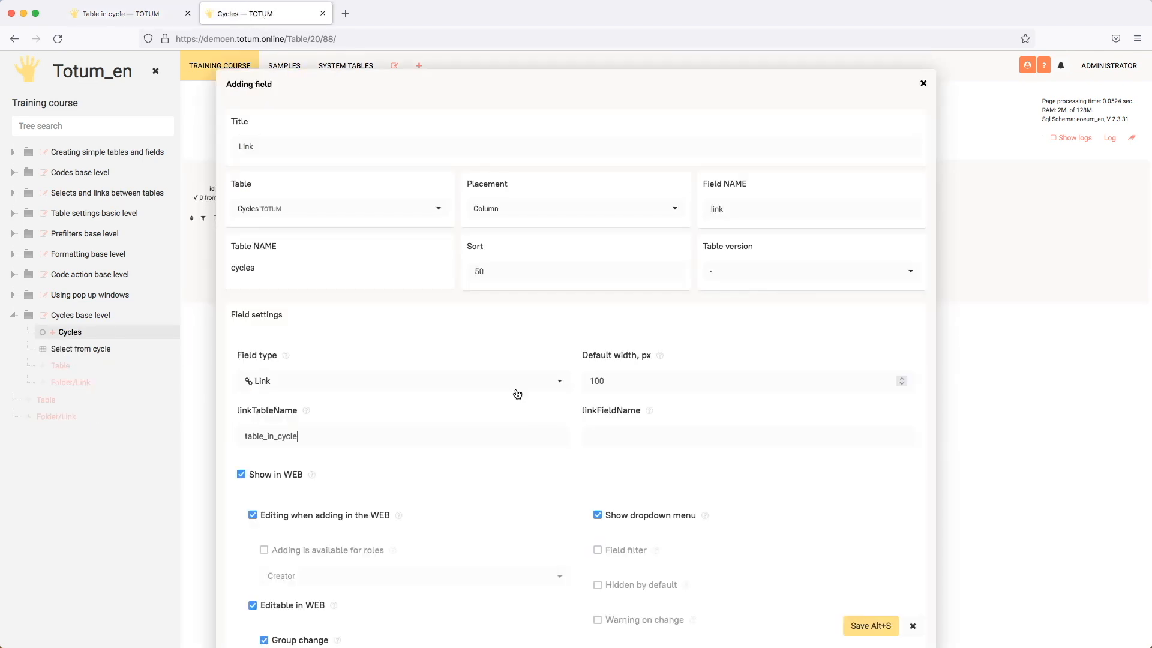
{"action": "left_click", "coordinate": [630, 433]}
{"action": "type", "text": "h_field_2_in_header"}
Turn off Editing when adding in the WEB and Editable in WEB for the Link field, and save it.
{"action": "scroll", "coordinate": [516, 471], "scroll_direction": "down", "scroll_amount": 2}
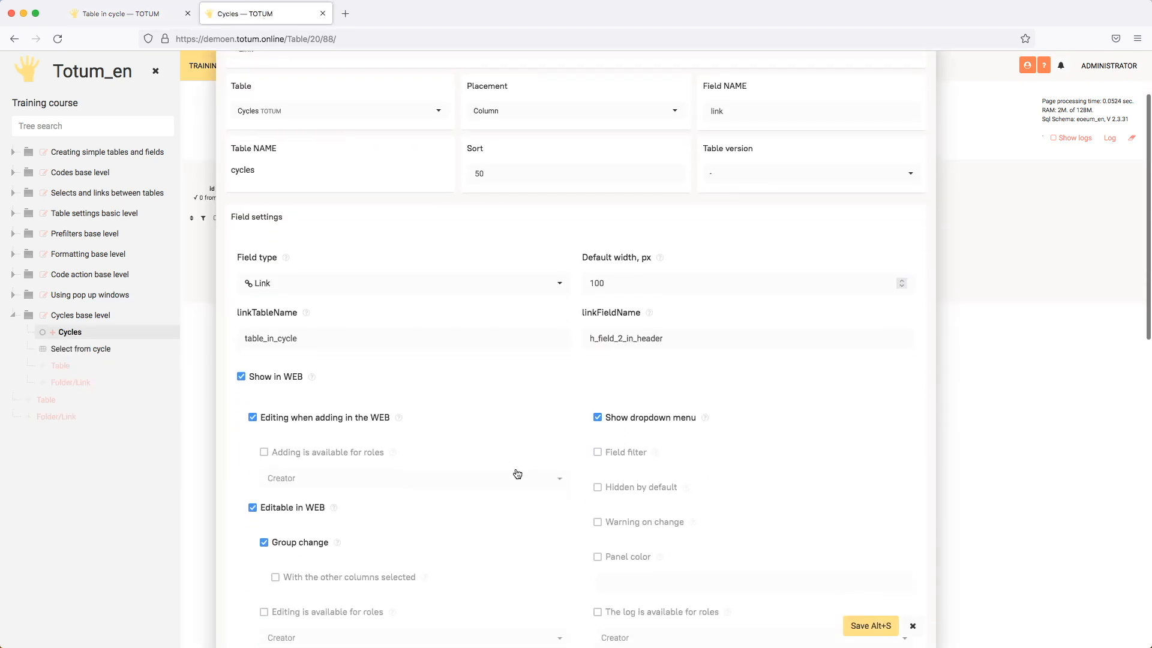
{"action": "left_click", "coordinate": [313, 416]}
{"action": "left_click", "coordinate": [310, 445]}
{"action": "scroll", "coordinate": [480, 474], "scroll_direction": "down", "scroll_amount": 3}
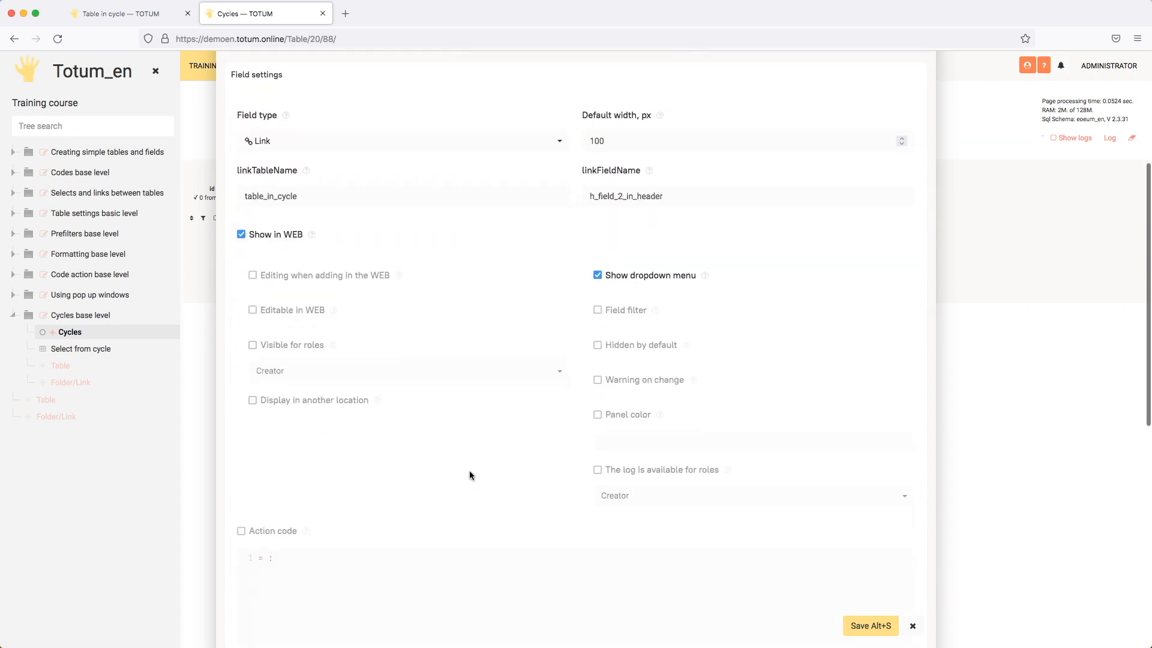
{"action": "left_click", "coordinate": [897, 626]}
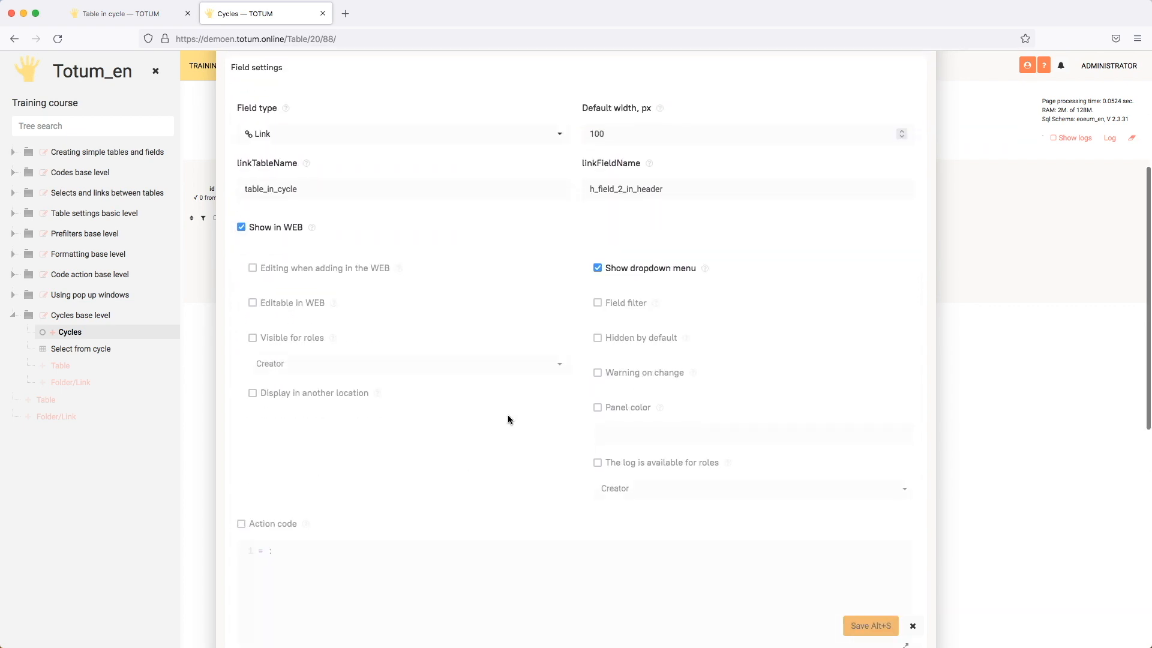
Select all rows of the Cycles table and recalculate them.
{"action": "left_click", "coordinate": [216, 218]}
{"action": "left_click", "coordinate": [211, 236]}
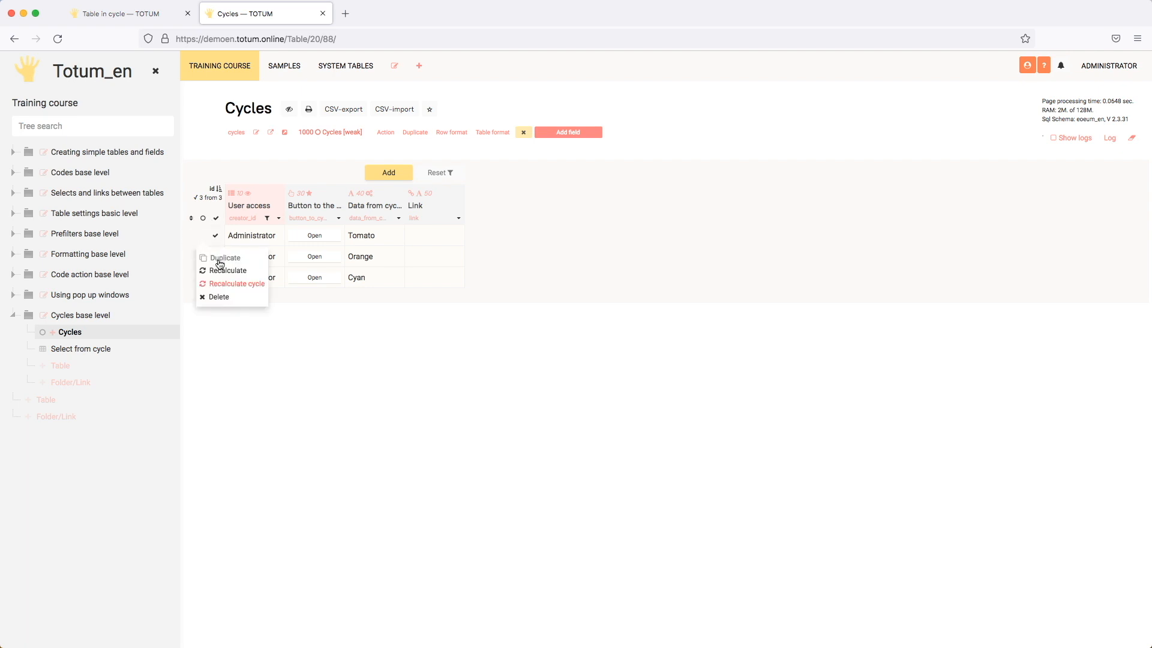
{"action": "left_click", "coordinate": [215, 269]}
{"action": "left_click", "coordinate": [682, 147]}
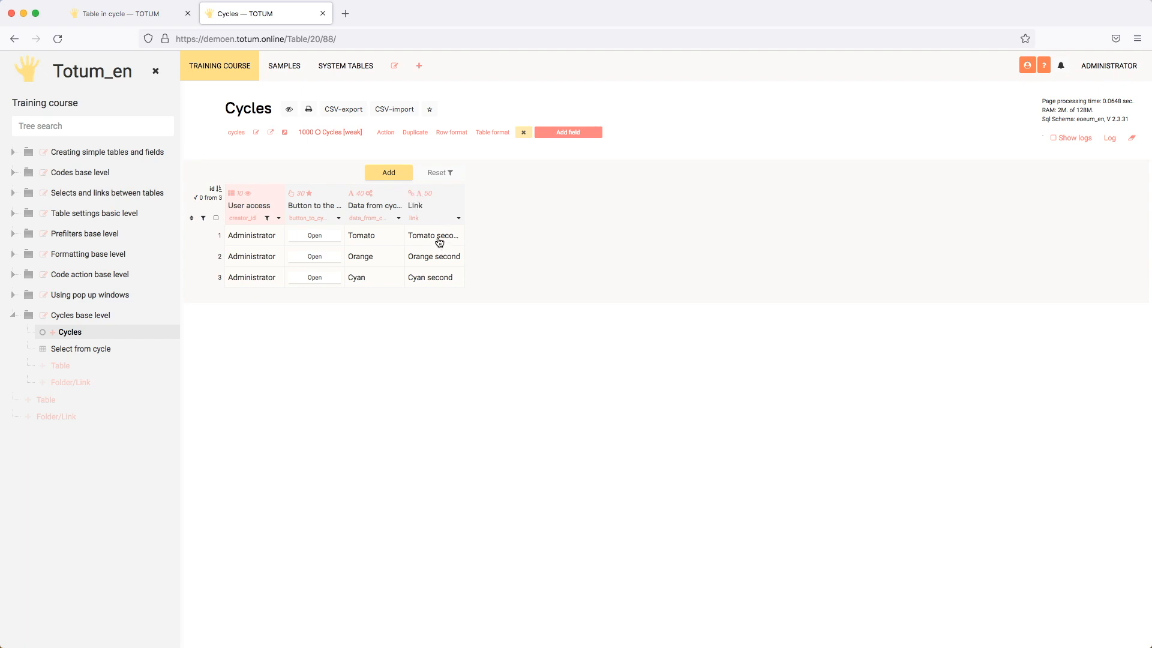
Turn on Editable in WEB in the Link field's settings and save the field.
{"action": "left_click", "coordinate": [457, 218]}
{"action": "scroll", "coordinate": [462, 366], "scroll_direction": "down", "scroll_amount": 10}
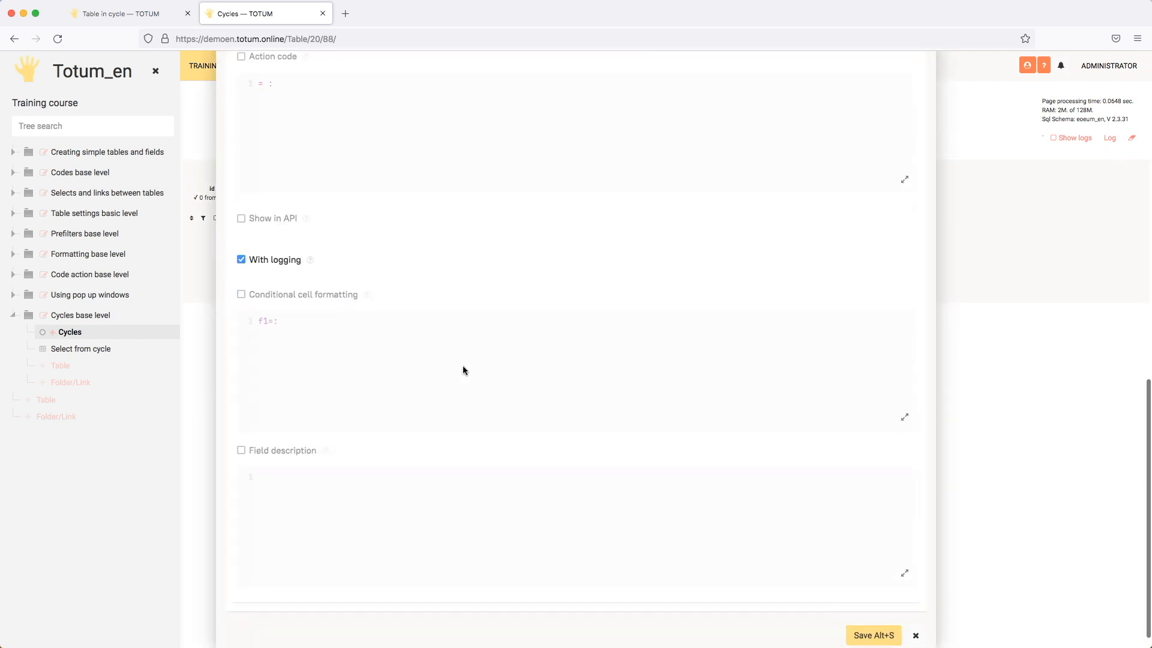
{"action": "left_click", "coordinate": [302, 295]}
{"action": "left_click", "coordinate": [304, 295]}
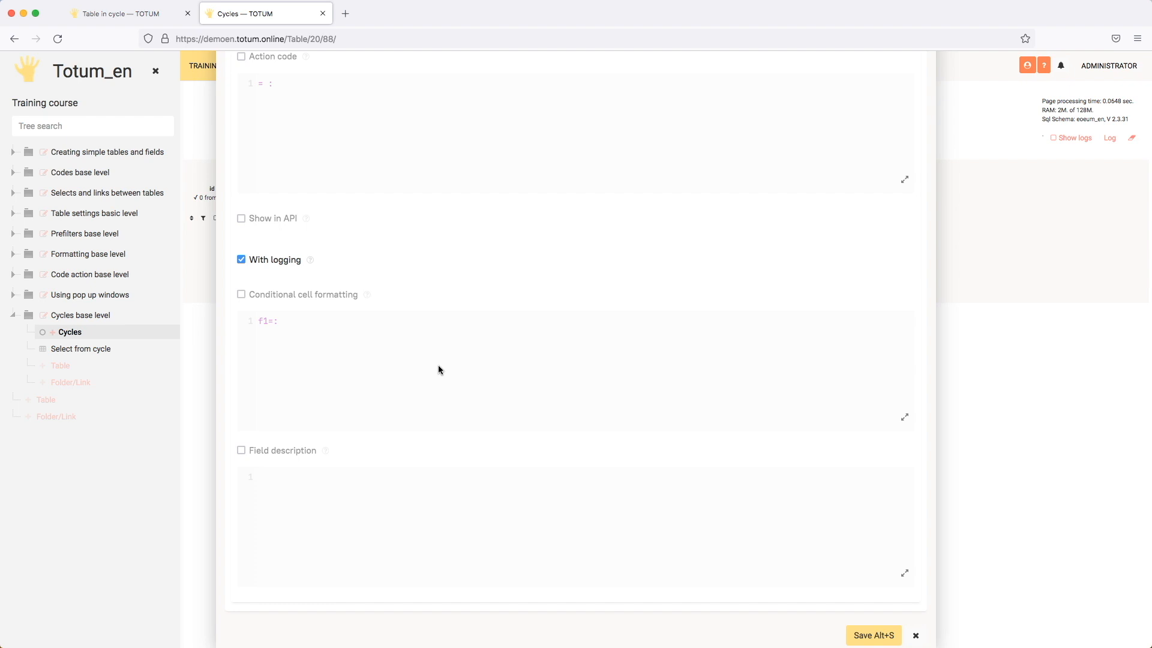
{"action": "scroll", "coordinate": [425, 352], "scroll_direction": "up", "scroll_amount": 8}
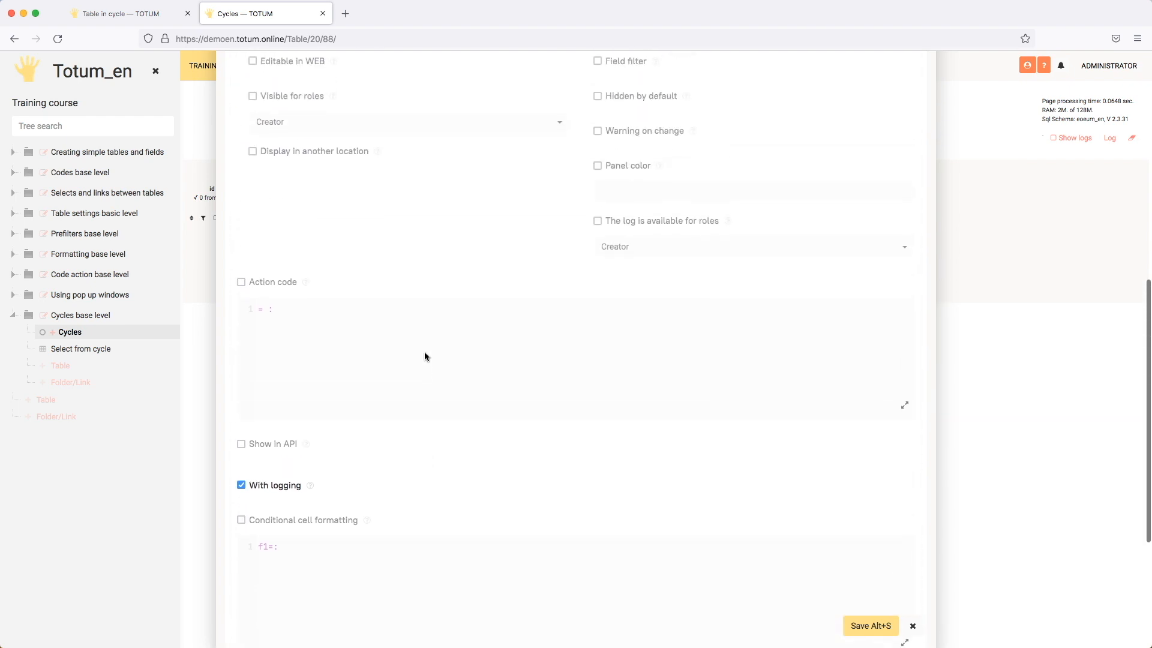
{"action": "left_click", "coordinate": [280, 346]}
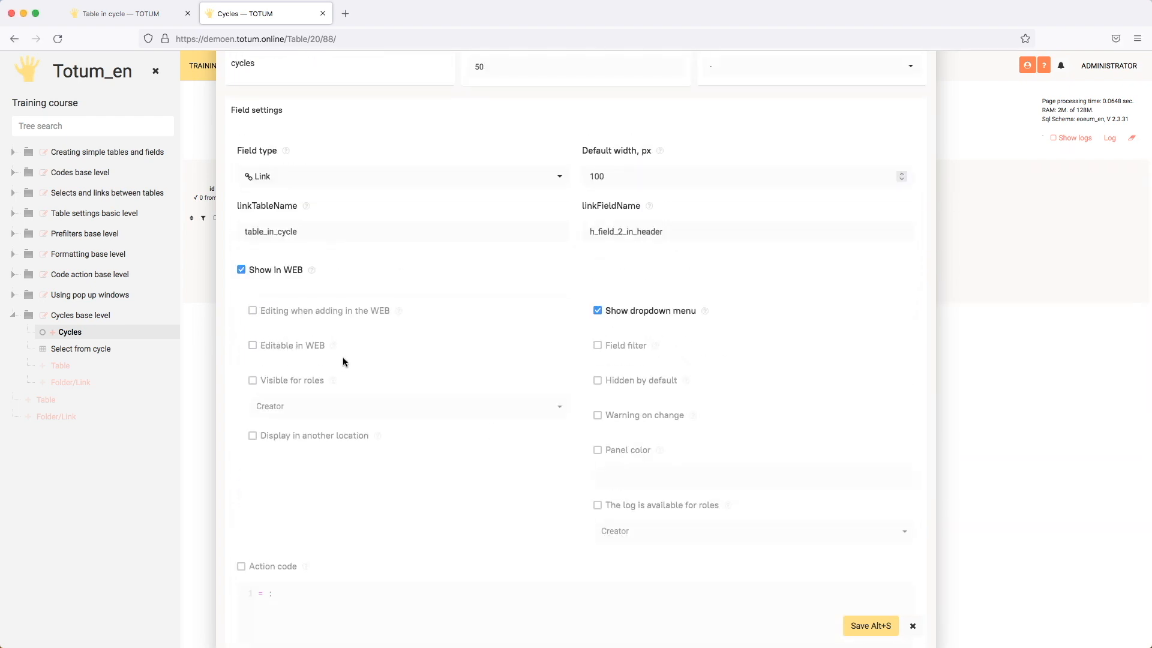
{"action": "left_click", "coordinate": [278, 348]}
{"action": "left_click", "coordinate": [864, 625]}
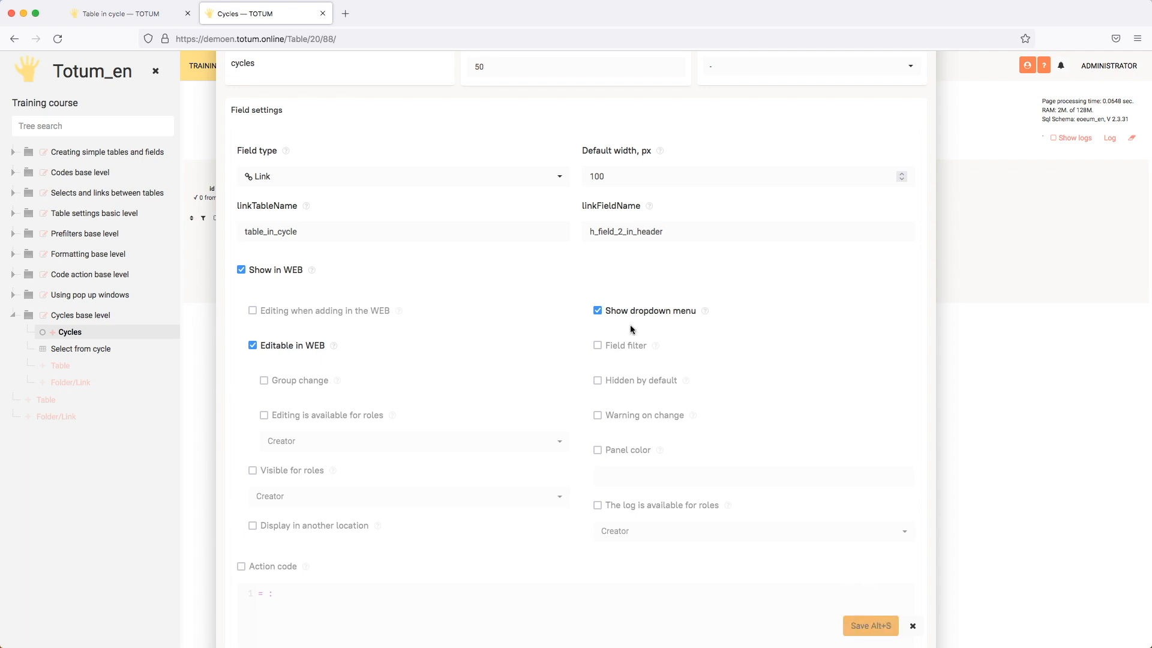
Change the first row's Link value to "Tomato + second" and view the cell's details.
{"action": "double_click", "coordinate": [437, 234]}
{"action": "left_click", "coordinate": [440, 236]}
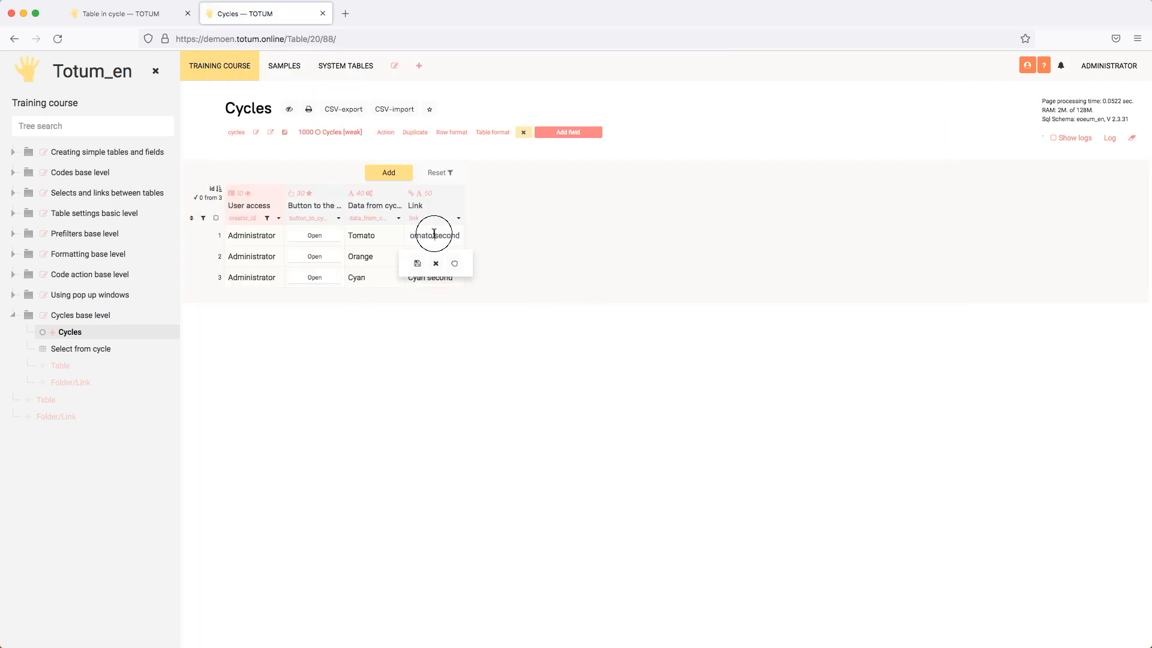
{"action": "key", "text": "Escape"}
{"action": "left_click", "coordinate": [448, 236]}
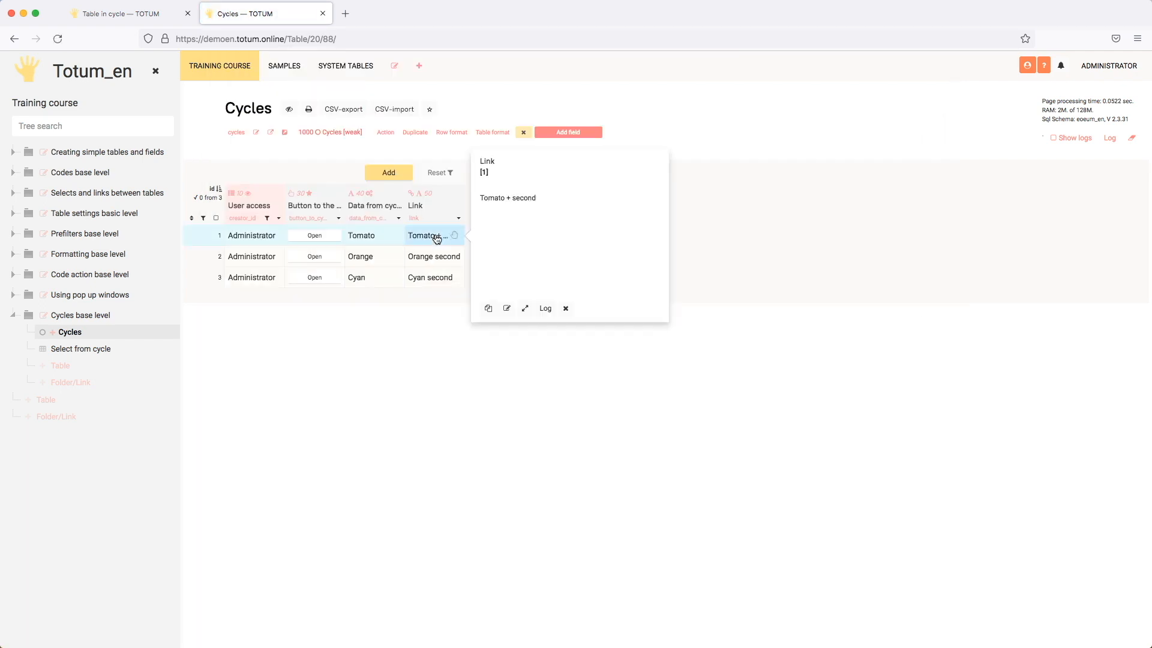
{"action": "left_click", "coordinate": [472, 363]}
{"action": "mouse_move", "coordinate": [456, 238]}
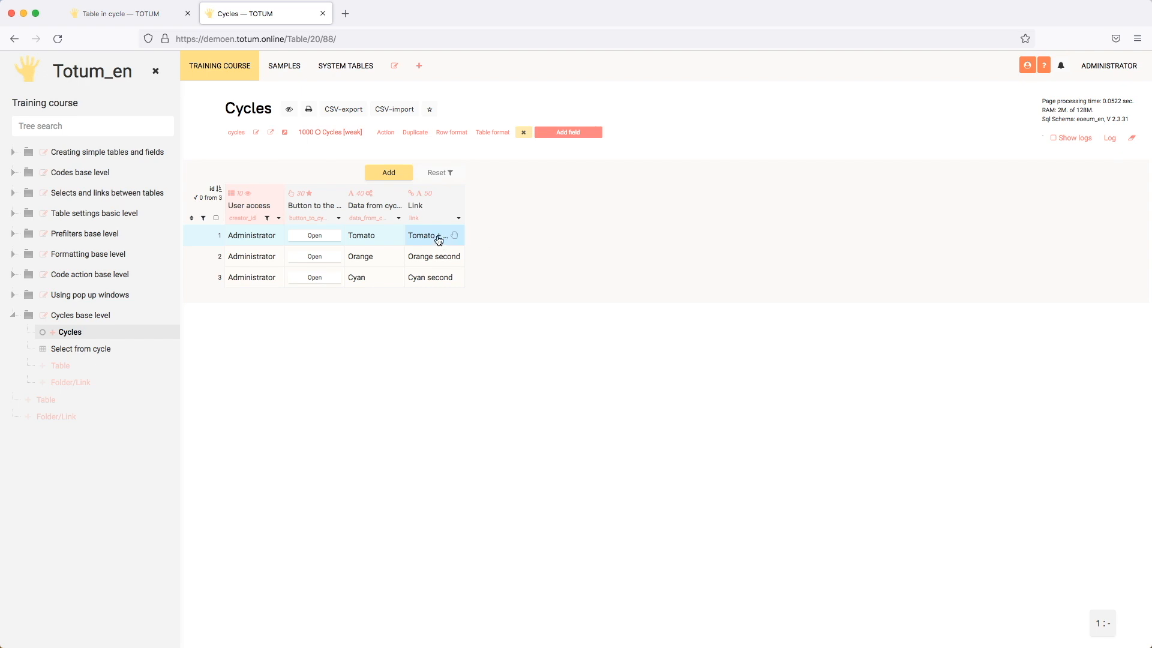
Enable Action code in the settings of the Data from cycle field.
{"action": "left_click", "coordinate": [384, 240]}
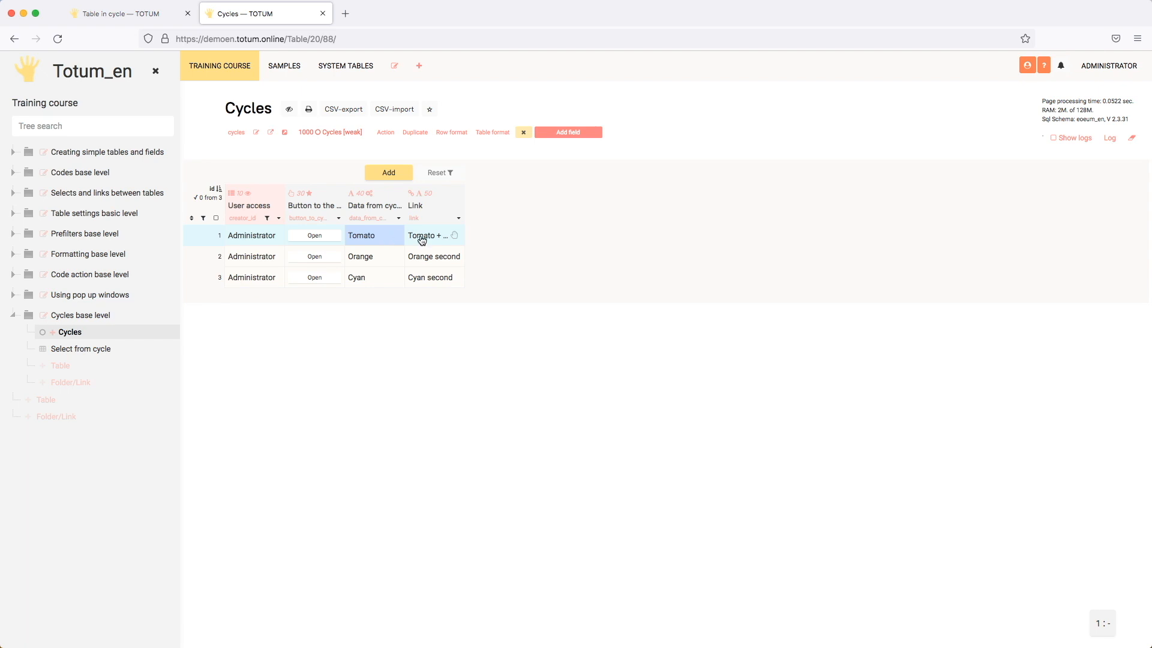
{"action": "left_click", "coordinate": [399, 218]}
{"action": "left_click", "coordinate": [431, 342]}
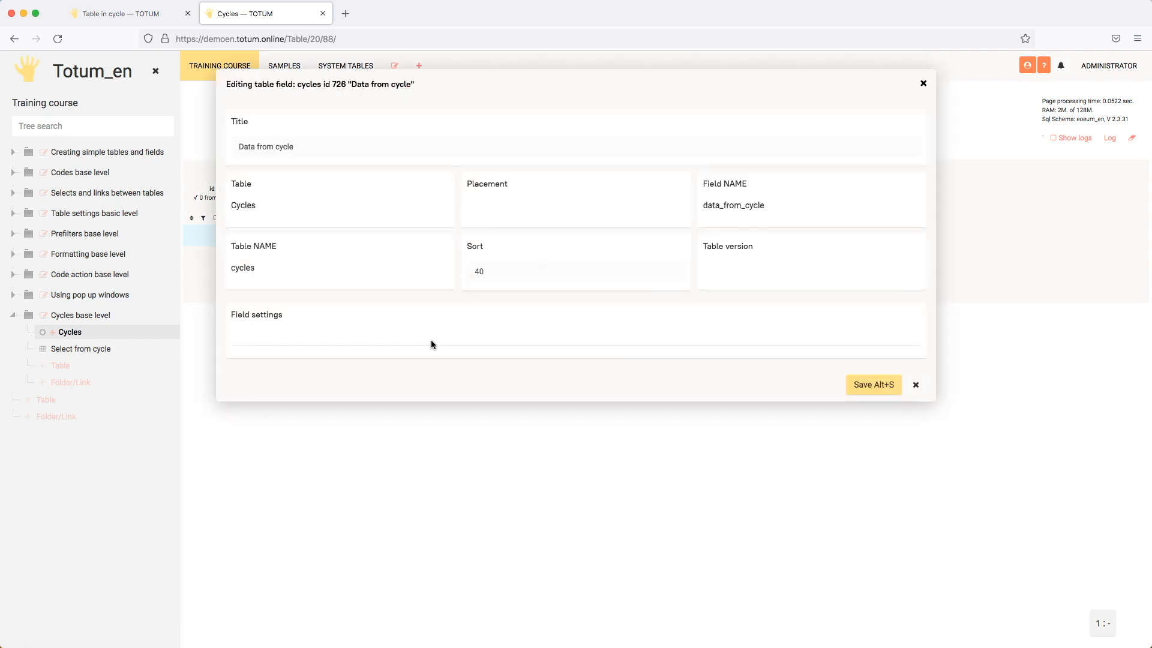
{"action": "scroll", "coordinate": [430, 340], "scroll_direction": "down", "scroll_amount": 10}
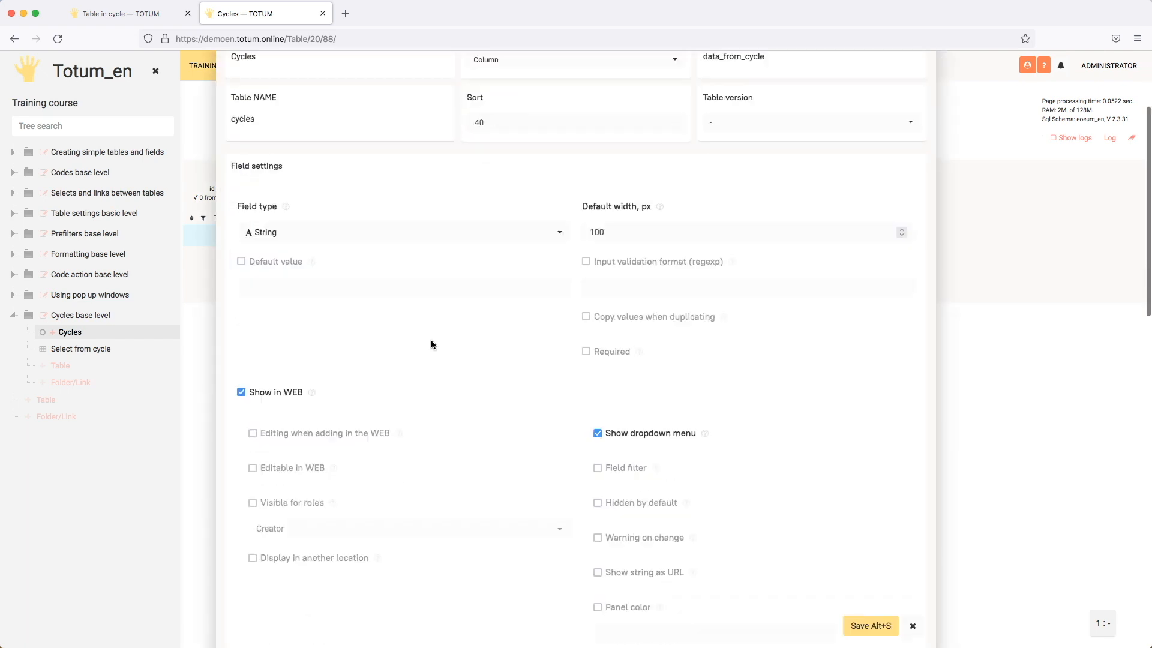
{"action": "left_click", "coordinate": [266, 412]}
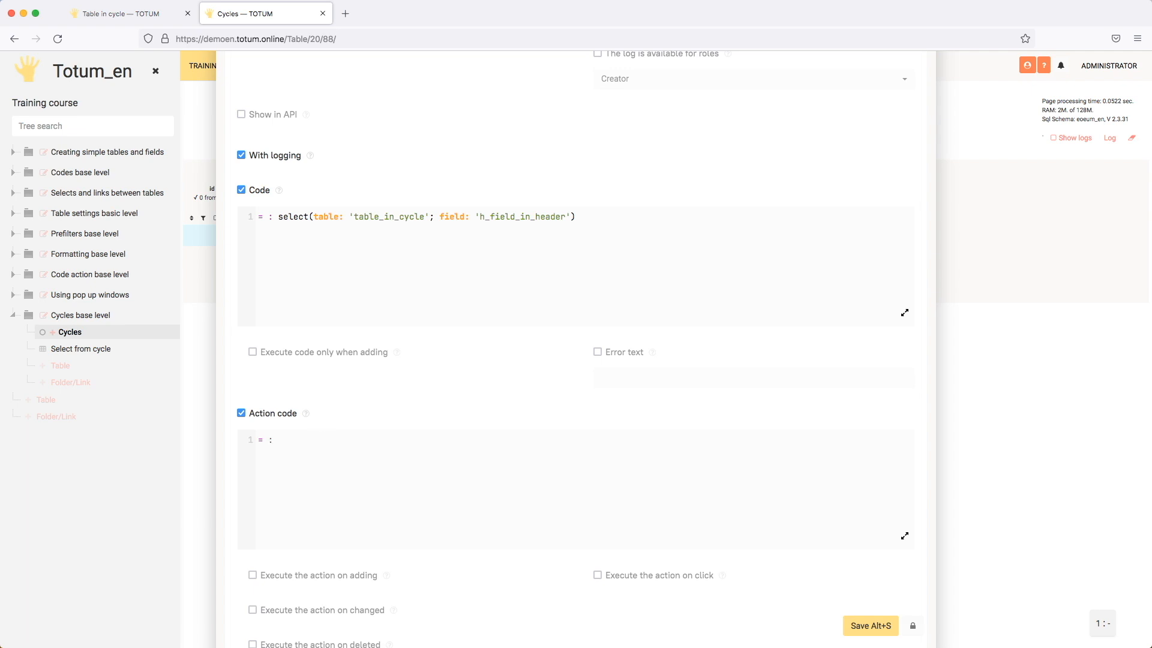
Write the action code set(table: 'table_in_cycle'; field: 'h_field_in_header' = $#nfv; log: true), leaving out the where parameter.
{"action": "type", "text": "set"}
{"action": "key", "text": "Return"}
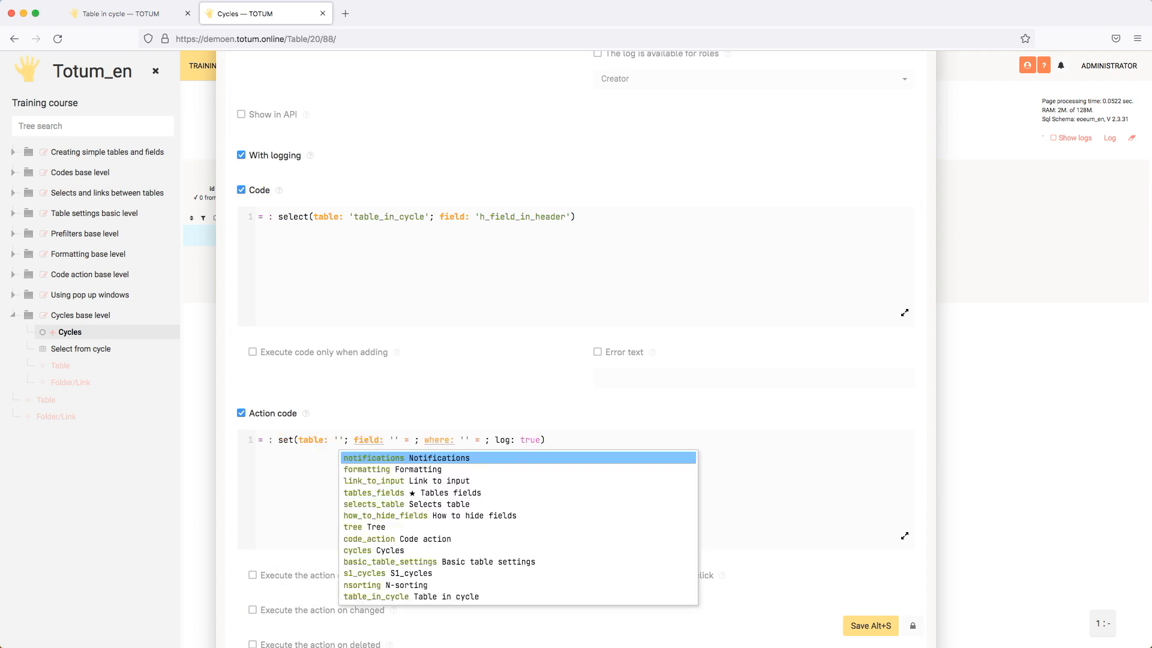
{"action": "type", "text": "tabl"}
{"action": "key", "text": "Down"}
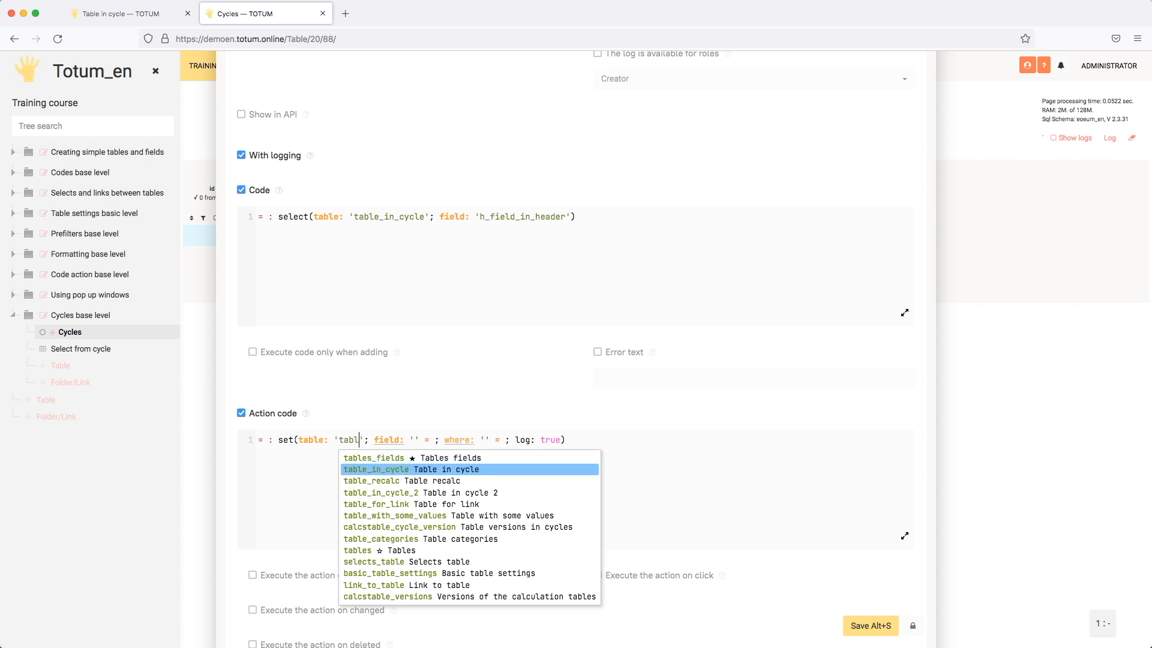
{"action": "key", "text": "Return"}
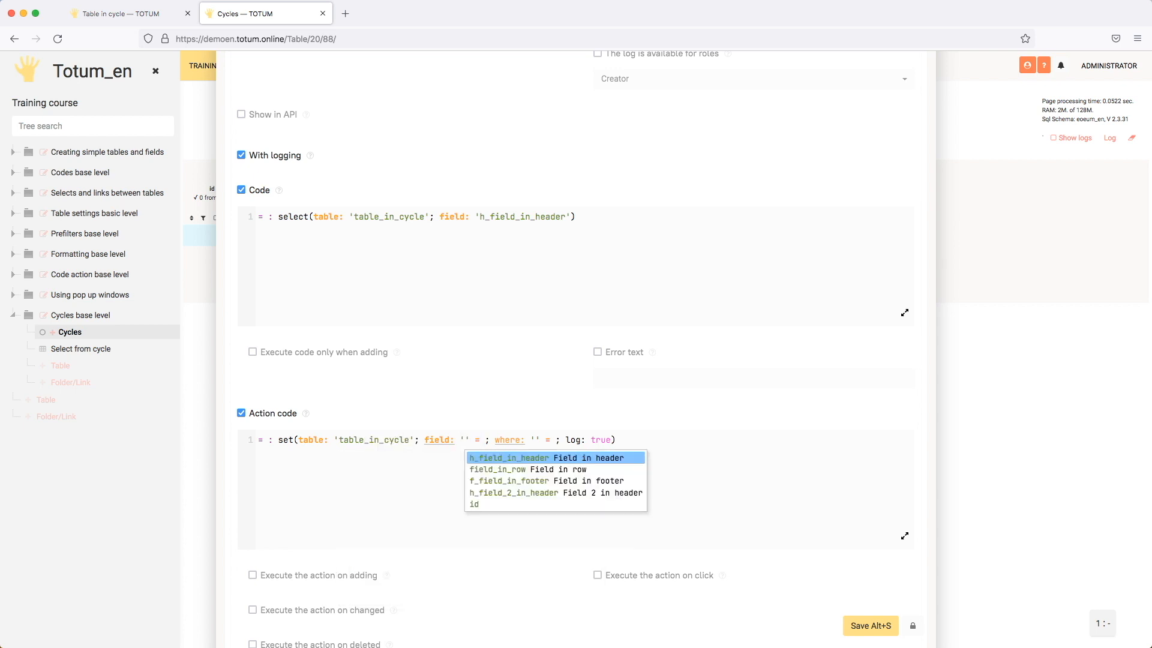
{"action": "key", "text": "Return"}
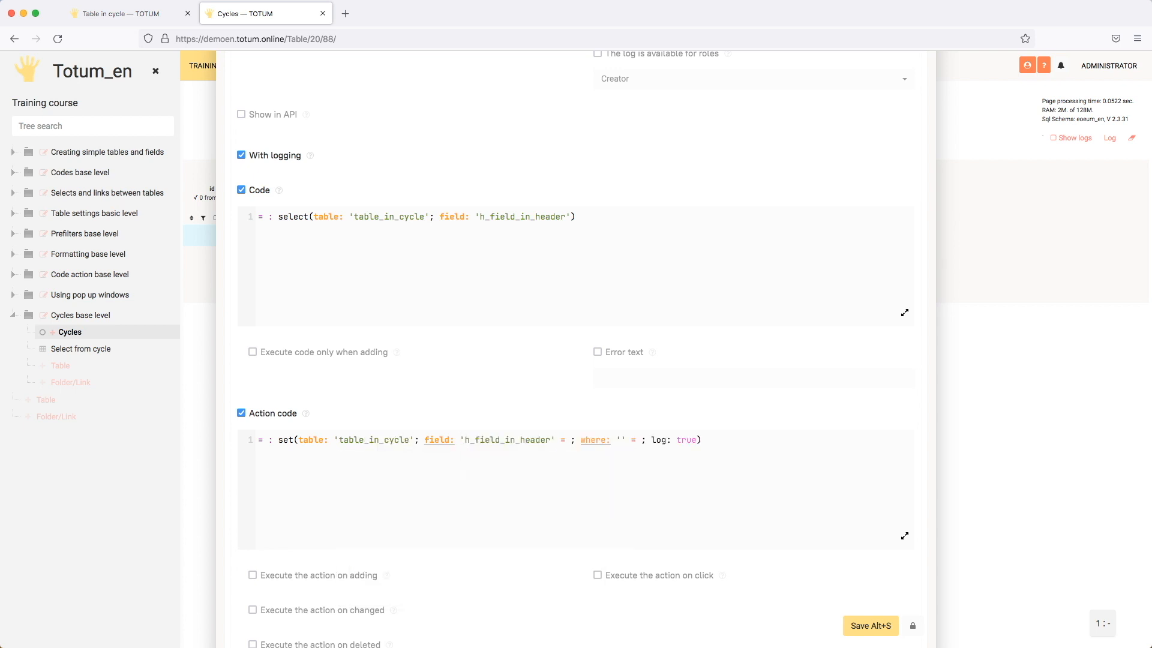
{"action": "type", "text": "$#nfv"}
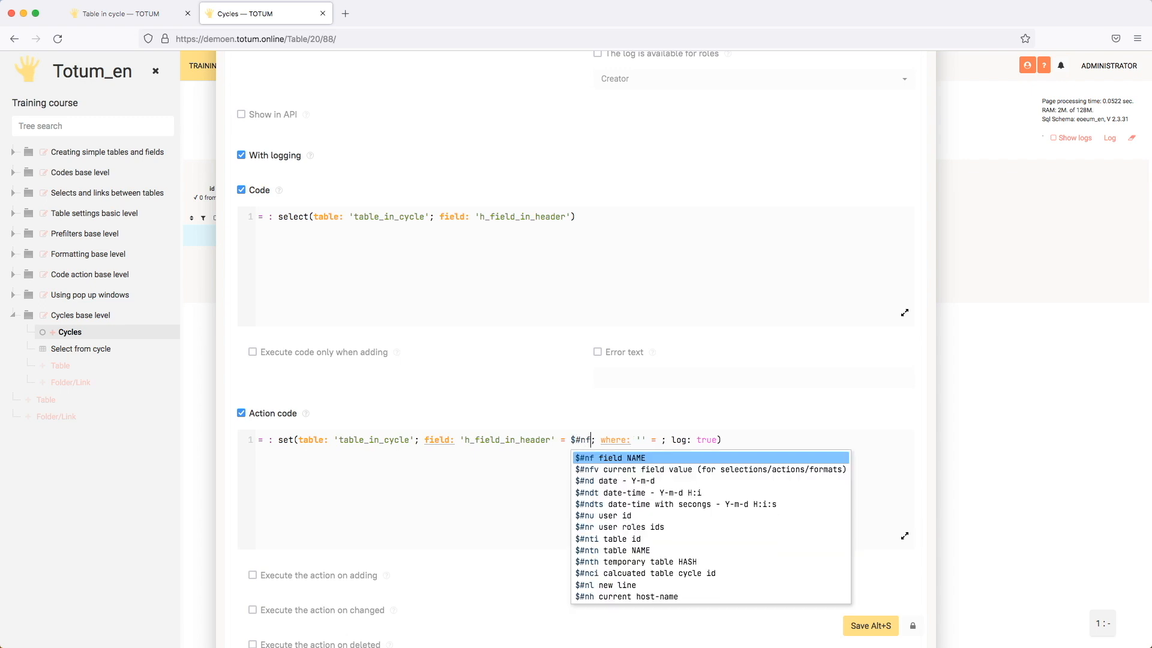
{"action": "left_click_drag", "start_coordinate": [595, 440], "coordinate": [666, 441]}
{"action": "key", "text": "BackSpace"}
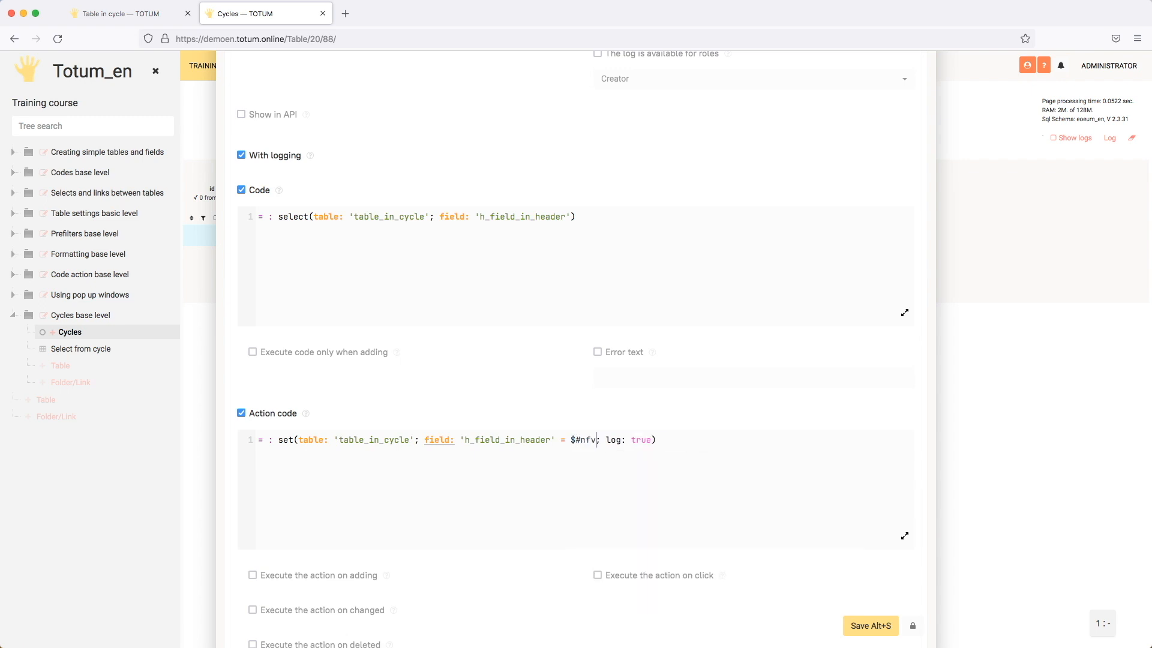
Name the set line a1, comment out the a2=: line, and save the Data from cycle field.
{"action": "left_click", "coordinate": [262, 440]}
{"action": "type", "text": "a1"}
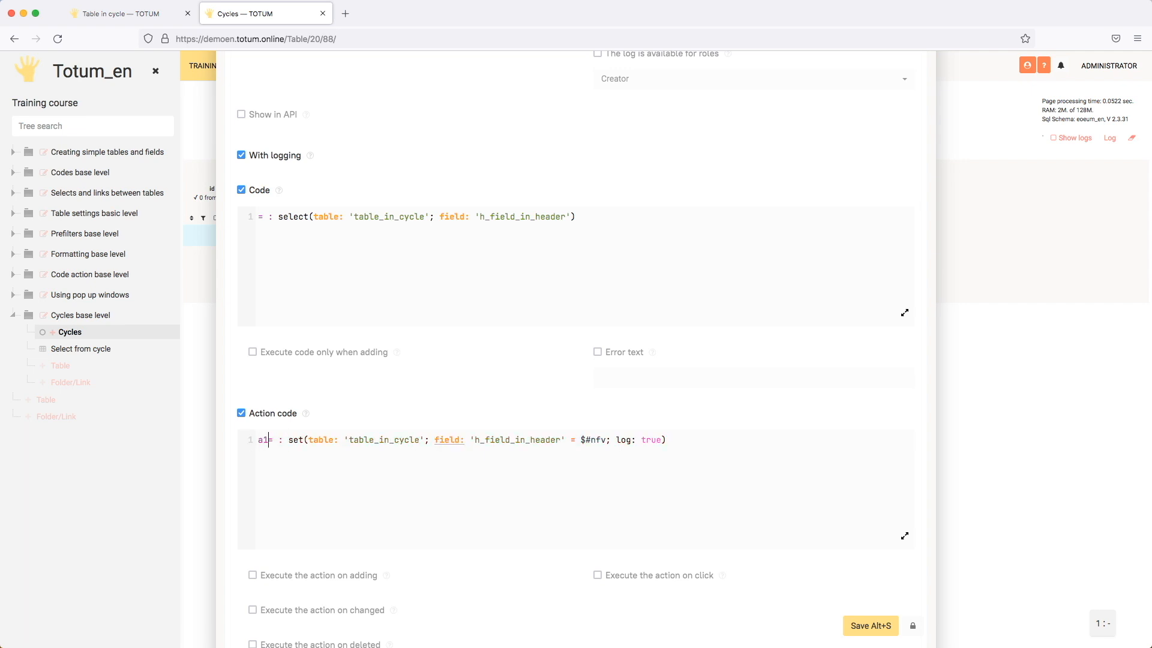
{"action": "left_click", "coordinate": [284, 478]}
{"action": "left_click_drag", "start_coordinate": [289, 471], "coordinate": [257, 472]}
{"action": "left_click", "coordinate": [260, 469]}
{"action": "type", "text": "//a2=:"}
{"action": "left_click", "coordinate": [869, 625]}
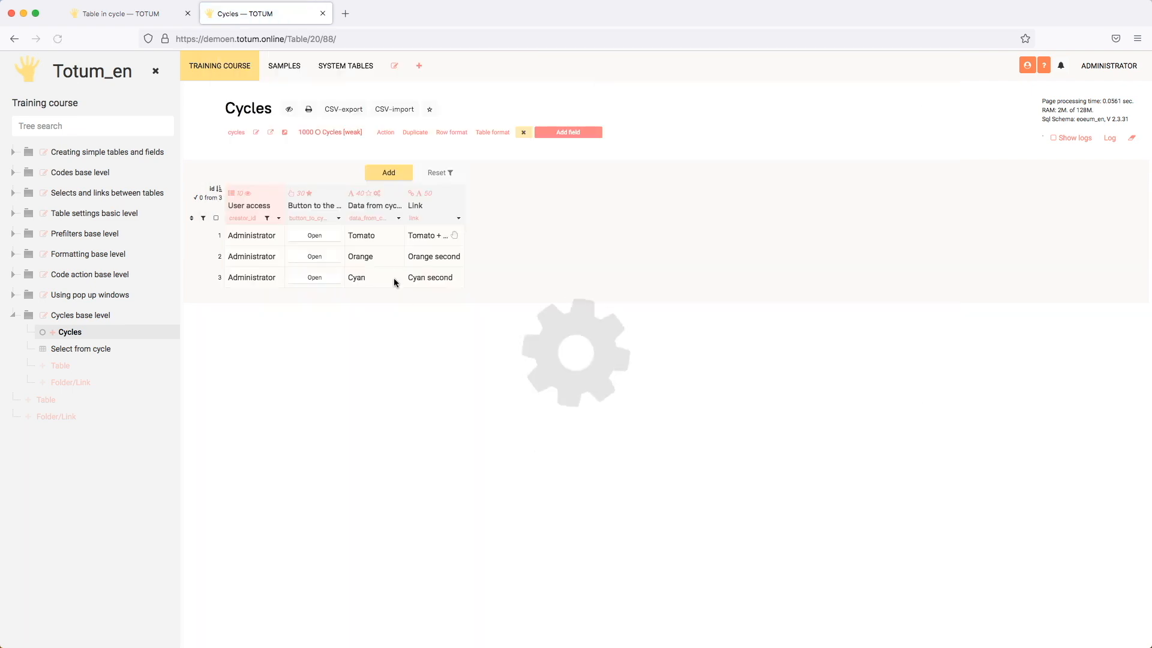
Return from the first cycle's table to Cycles, and make the Data from cycle field editable in WEB.
{"action": "left_click", "coordinate": [389, 235]}
{"action": "left_click", "coordinate": [209, 166]}
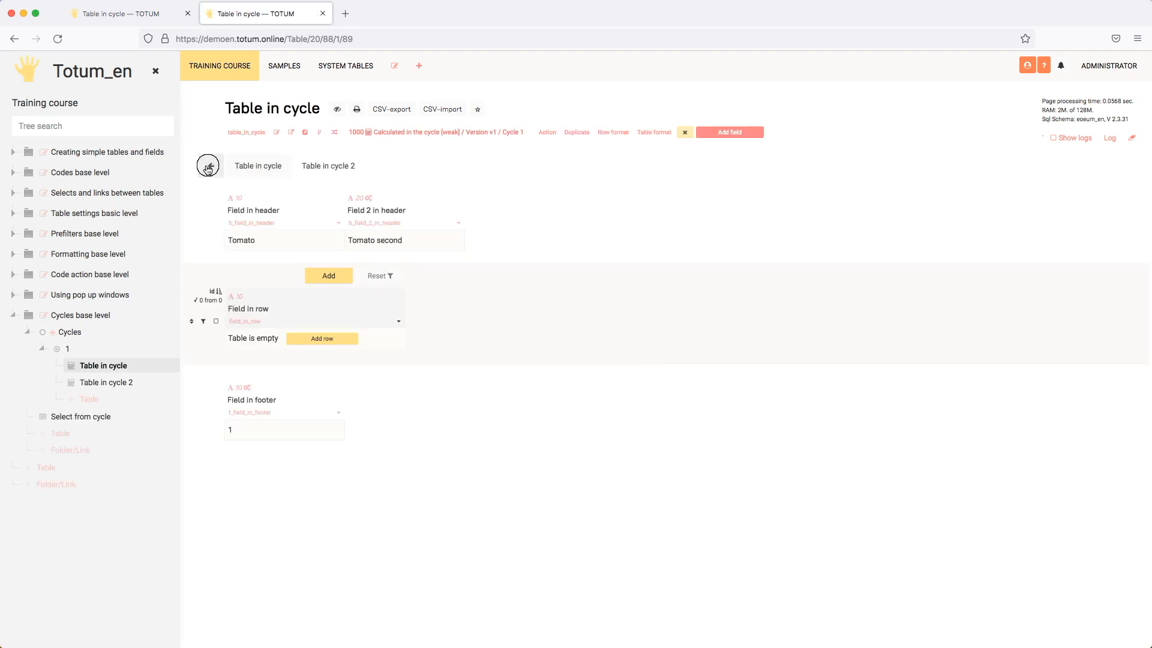
{"action": "left_click", "coordinate": [399, 219]}
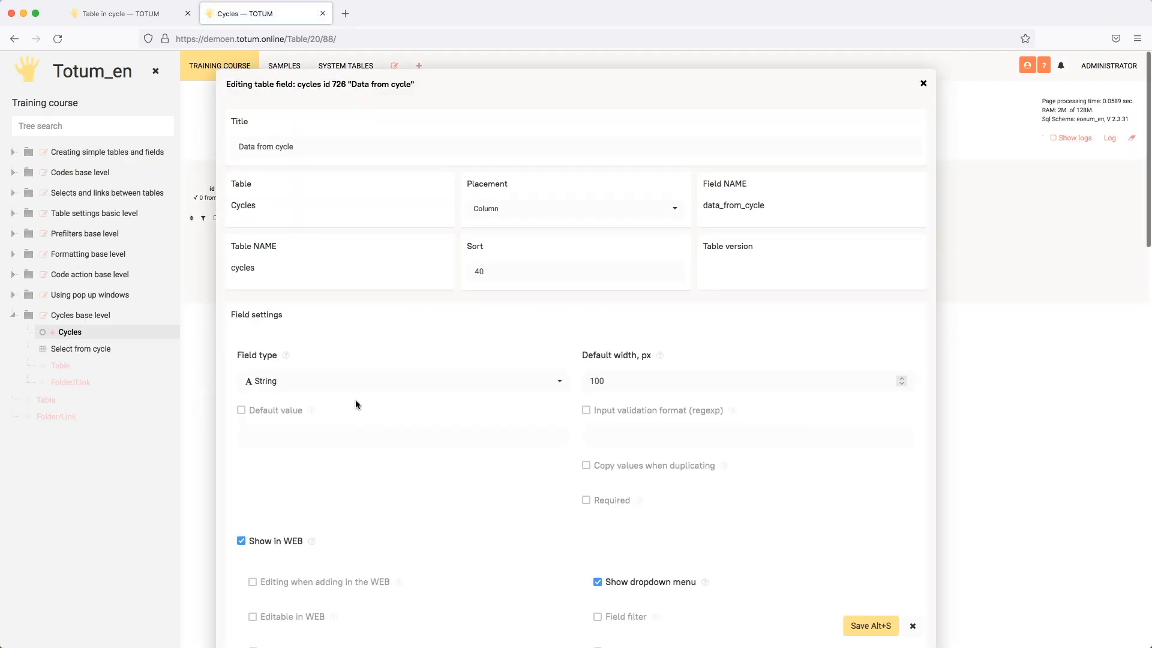
{"action": "scroll", "coordinate": [311, 458], "scroll_direction": "down", "scroll_amount": 2}
{"action": "left_click", "coordinate": [288, 496]}
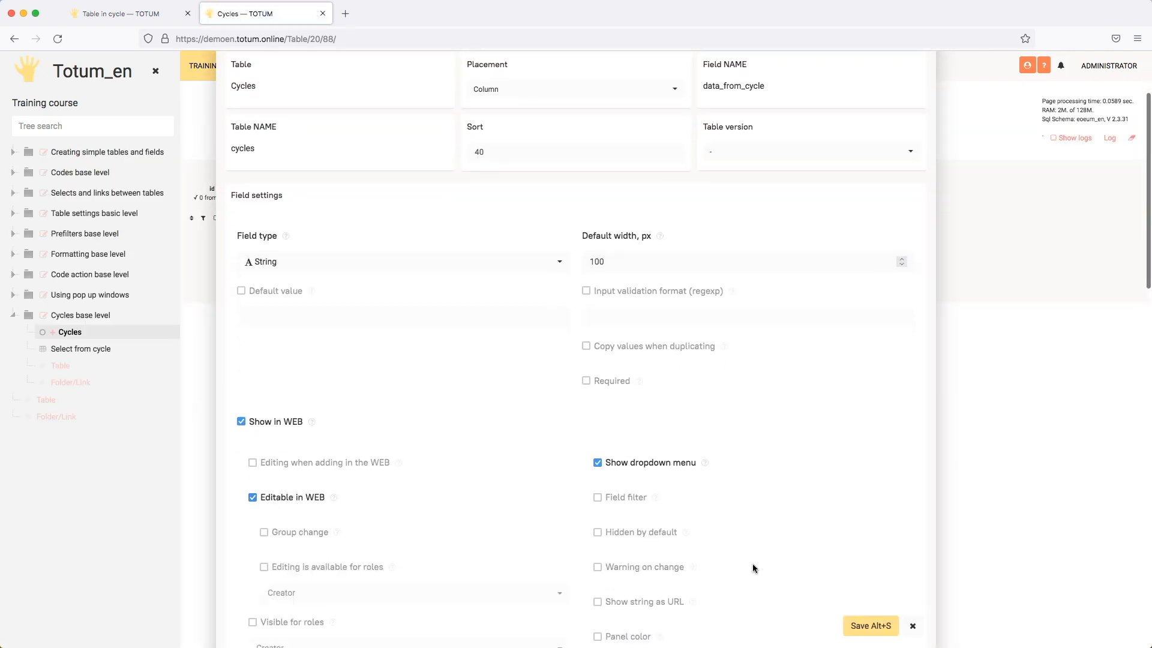
{"action": "left_click", "coordinate": [870, 626]}
Change the first row's Data from cycle value to "Tomato +".
{"action": "double_click", "coordinate": [383, 236]}
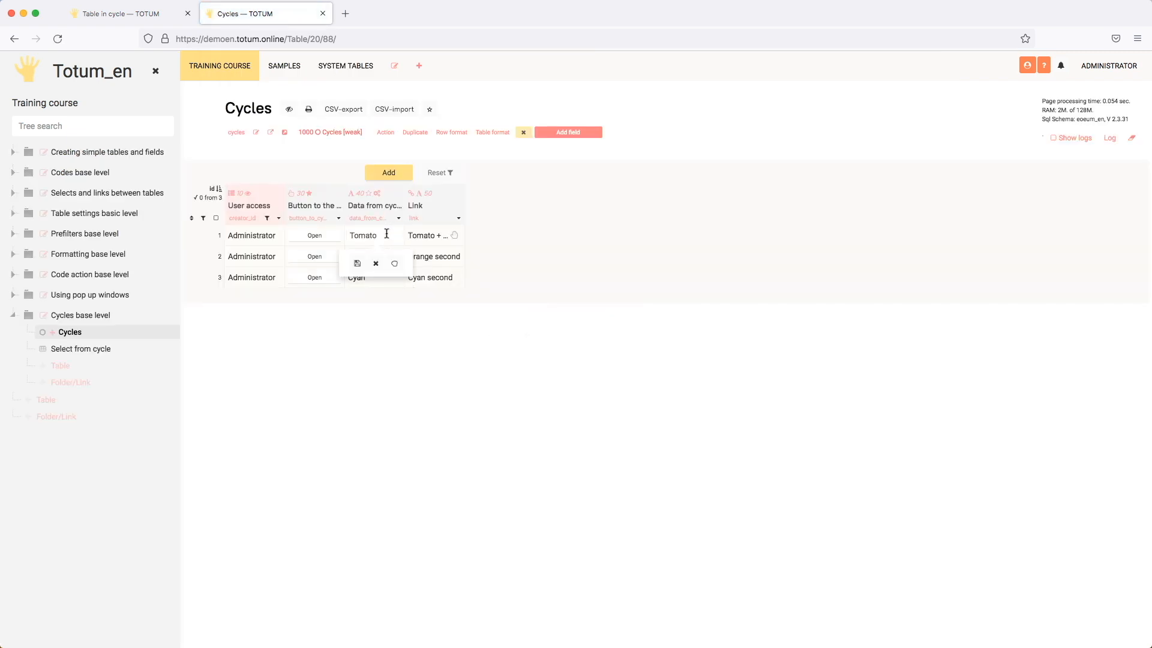
{"action": "key", "text": "Return"}
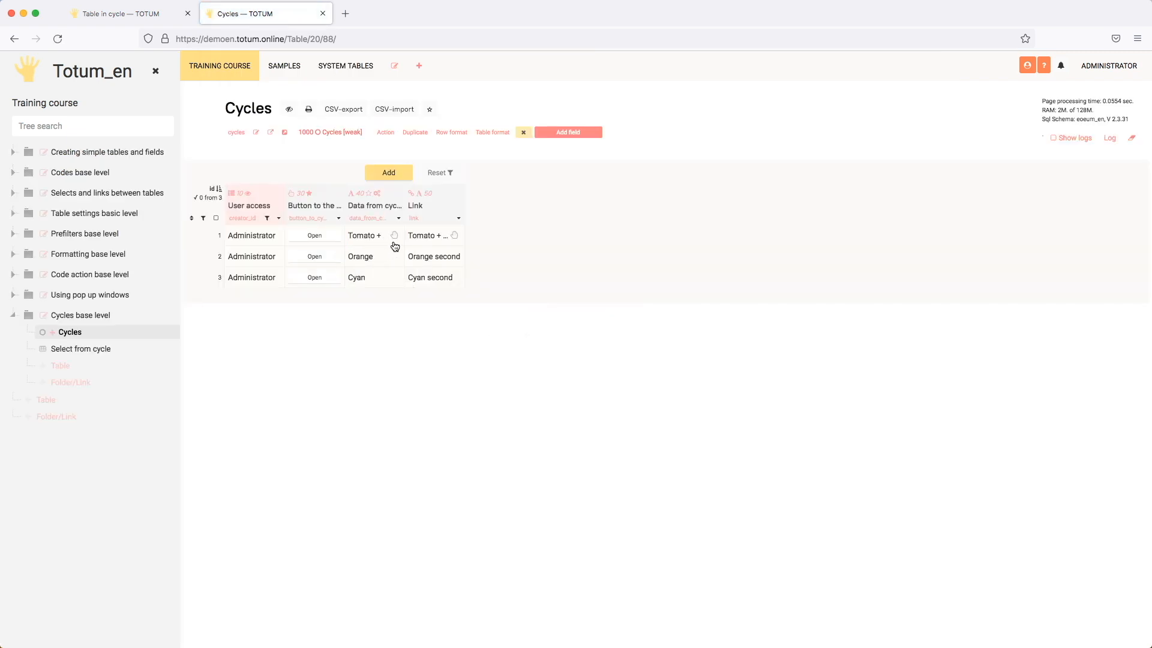
{"action": "left_click", "coordinate": [367, 235]}
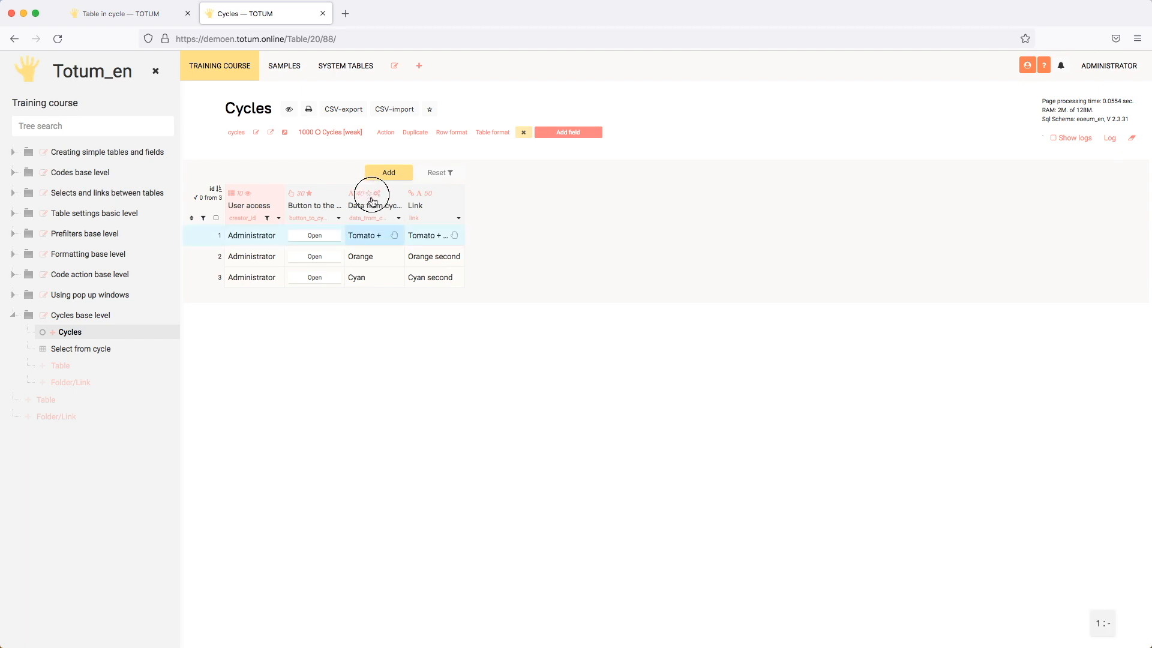
Set the Data from cycle action code to execute on changed, and save it.
{"action": "left_click", "coordinate": [372, 204]}
{"action": "left_click", "coordinate": [355, 162]}
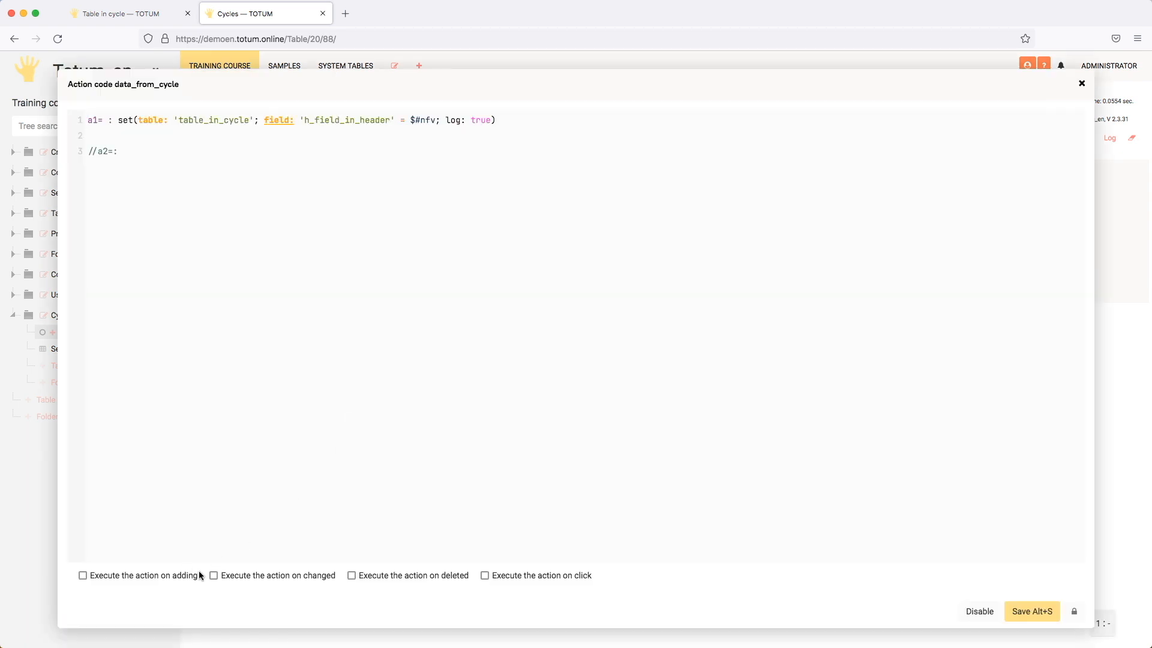
{"action": "left_click", "coordinate": [163, 576]}
{"action": "left_click", "coordinate": [128, 576]}
{"action": "left_click", "coordinate": [235, 579]}
{"action": "left_click", "coordinate": [1038, 611]}
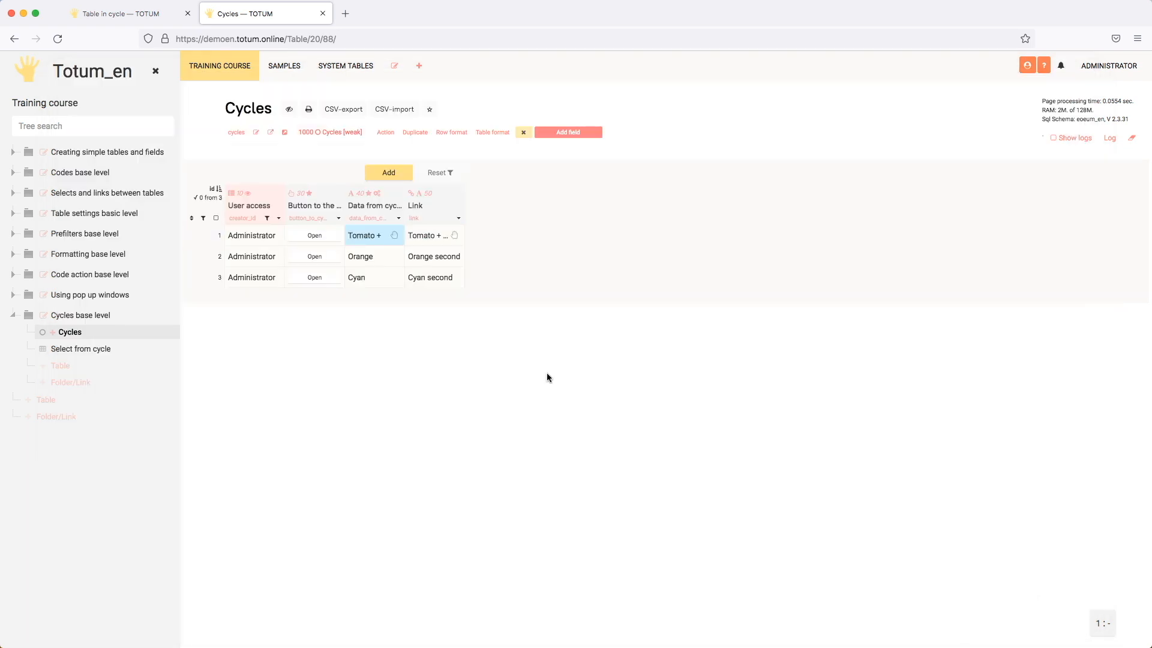
Reset the first row's Data from cycle cell to its calculated value and enter "Tomato +" again.
{"action": "double_click", "coordinate": [372, 238]}
{"action": "left_click", "coordinate": [396, 260]}
{"action": "double_click", "coordinate": [383, 235]}
{"action": "key", "text": "Return"}
Open the first cycle's table, edit its Field in header value, and return to Cycles.
{"action": "left_click", "coordinate": [327, 235]}
{"action": "double_click", "coordinate": [297, 243]}
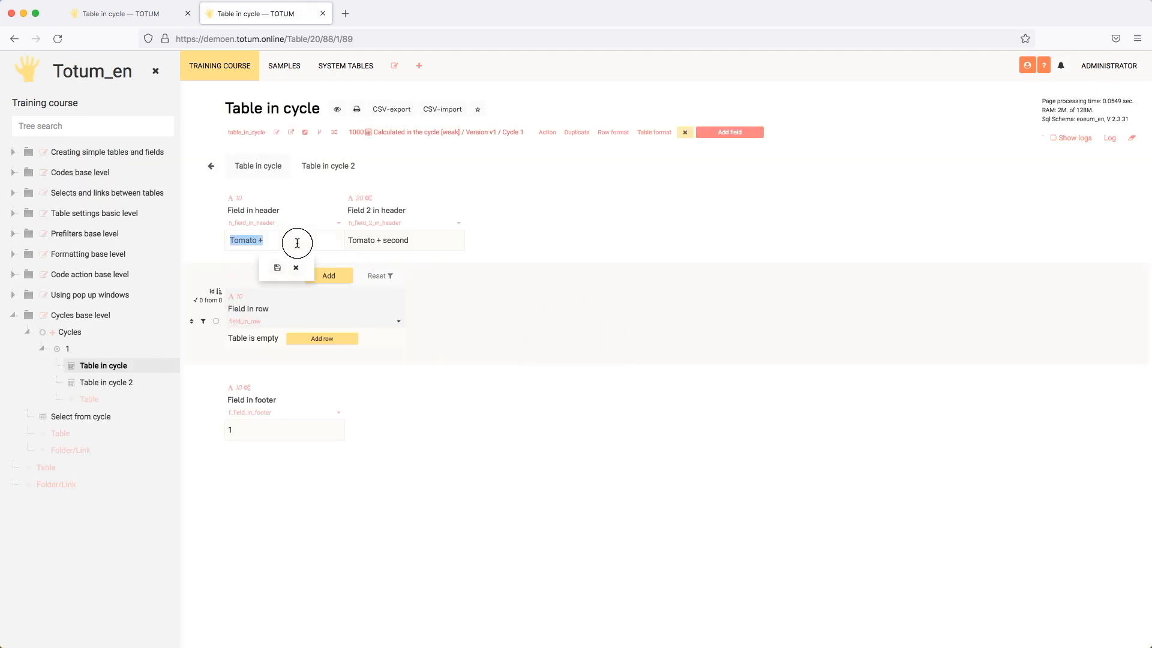
{"action": "left_click", "coordinate": [299, 243]}
{"action": "key", "text": "Return"}
{"action": "left_click", "coordinate": [210, 166]}
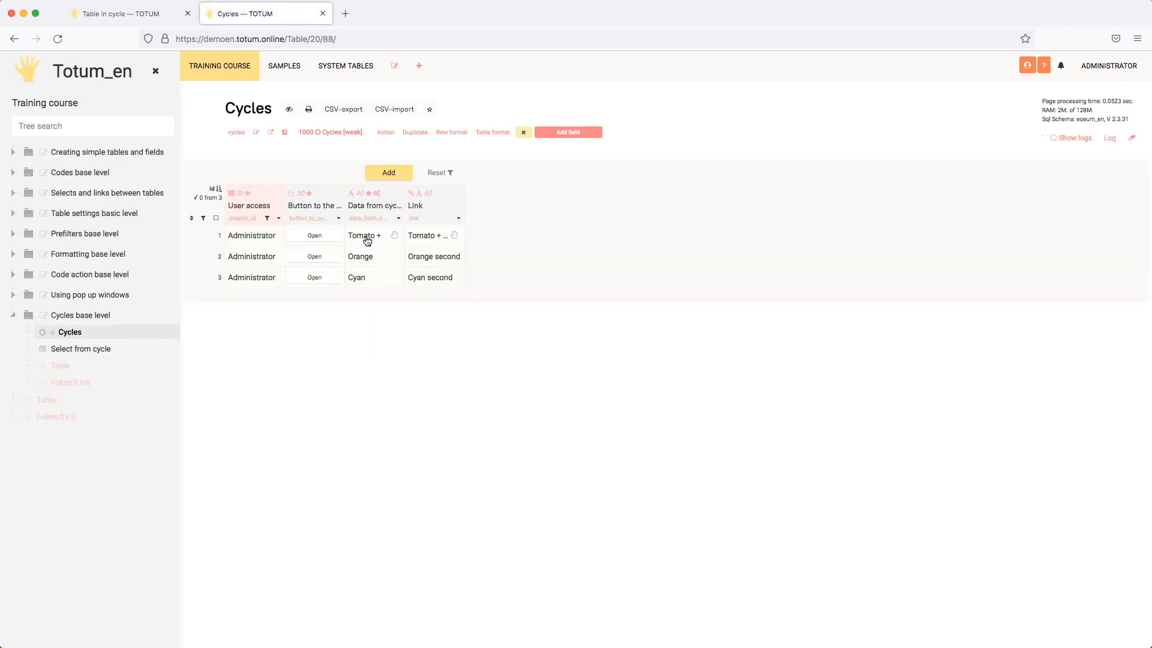
In the Data from cycle field's action code, uncomment the a2 line and add a clear function with $#ntn as its table.
{"action": "left_click", "coordinate": [399, 218]}
{"action": "scroll", "coordinate": [433, 351], "scroll_direction": "down", "scroll_amount": 10}
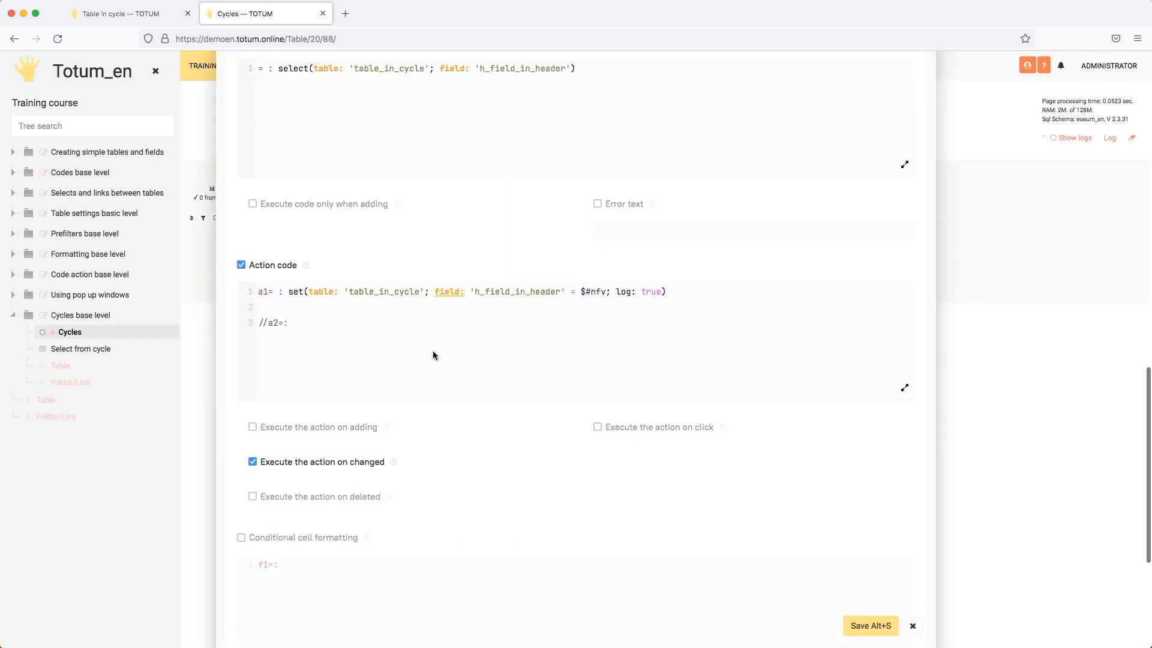
{"action": "left_click_drag", "start_coordinate": [268, 320], "coordinate": [257, 320]}
{"action": "key", "text": "BackSpace"}
{"action": "left_click", "coordinate": [328, 326]}
{"action": "type", "text": "cl"}
{"action": "key", "text": "Return"}
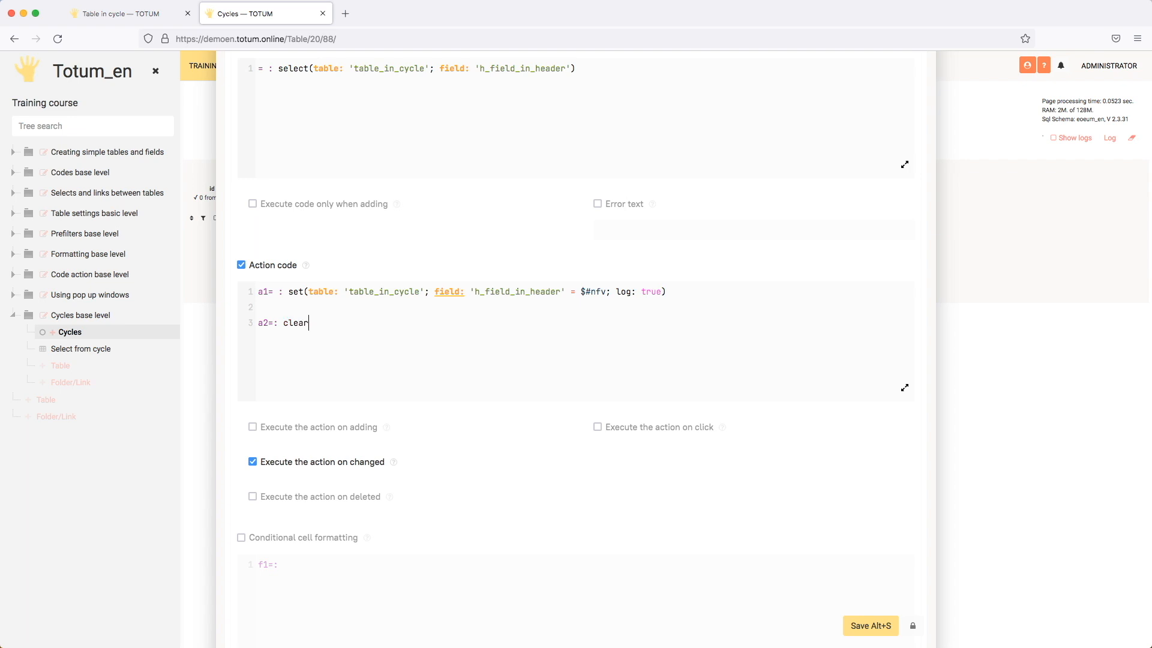
{"action": "type", "text": "("}
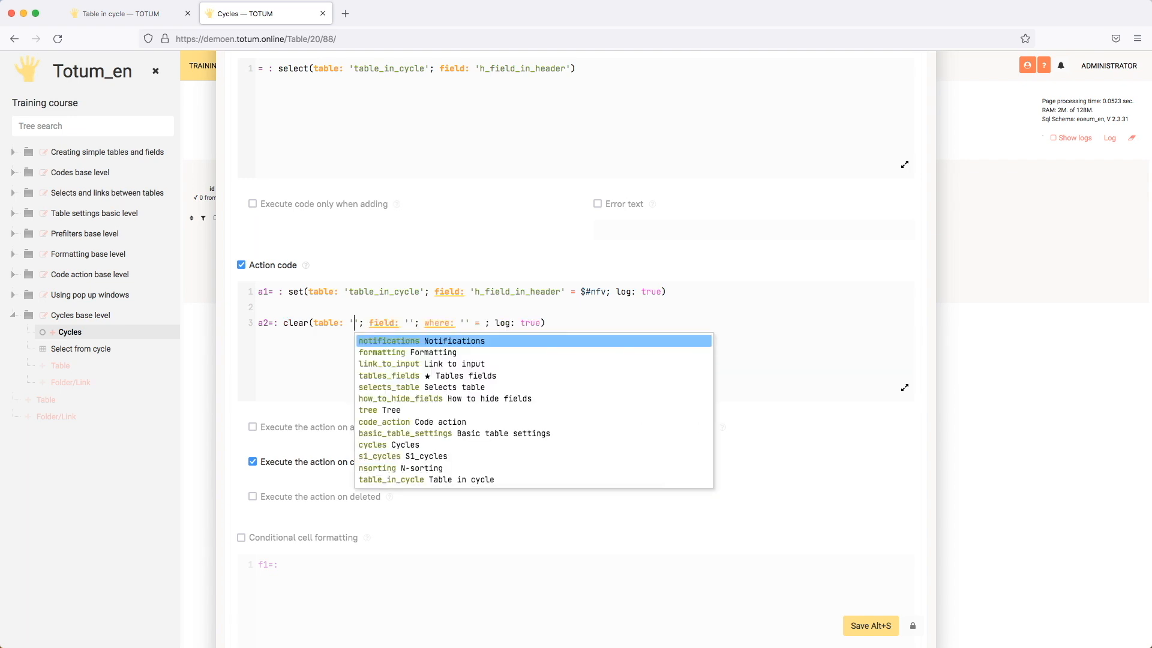
{"action": "key", "text": "BackSpace"}
{"action": "key", "text": "BackSpace"}
{"action": "type", "text": "$#ntn"}
{"action": "key", "text": "Return"}
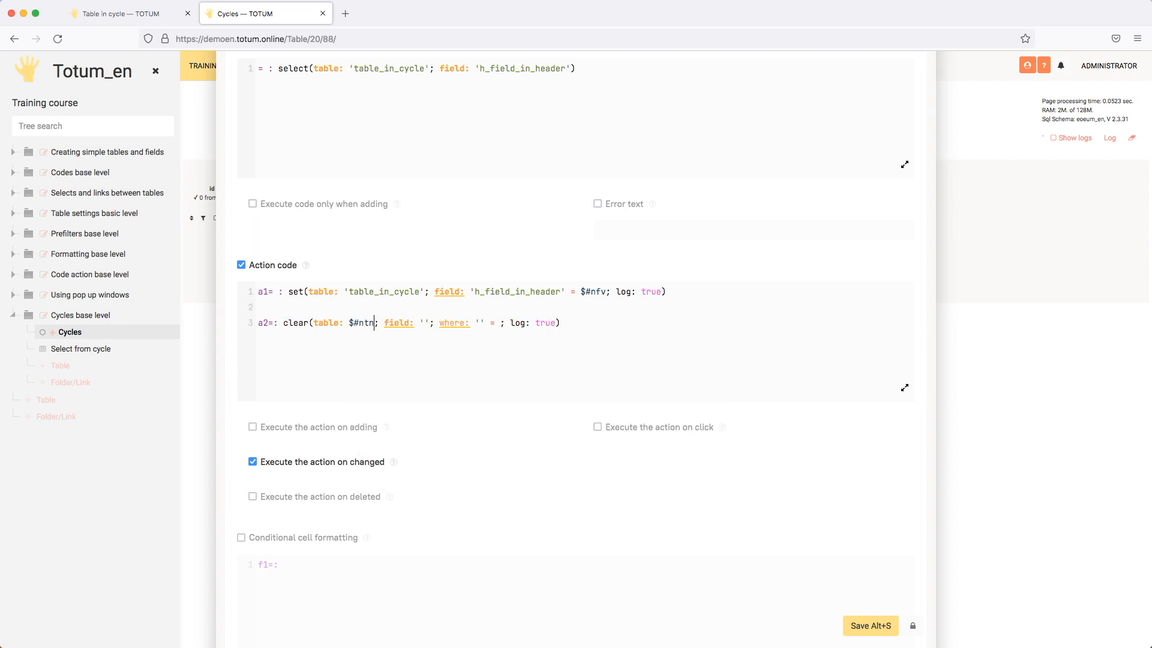
Set the clear function's field to $#nf and its where condition to 'id' = #id.
{"action": "key", "text": "Tab"}
{"action": "key", "text": "BackSpace"}
{"action": "key", "text": "BackSpace"}
{"action": "type", "text": "$#nf"}
{"action": "key", "text": "Return"}
{"action": "key", "text": "Tab"}
{"action": "key", "text": "Down"}
{"action": "key", "text": "Down"}
{"action": "key", "text": "Down"}
{"action": "key", "text": "Down"}
{"action": "key", "text": "Return"}
{"action": "key", "text": "Tab"}
{"action": "type", "text": "#"}
{"action": "key", "text": "Down"}
{"action": "key", "text": "Down"}
{"action": "key", "text": "Down"}
{"action": "key", "text": "Down"}
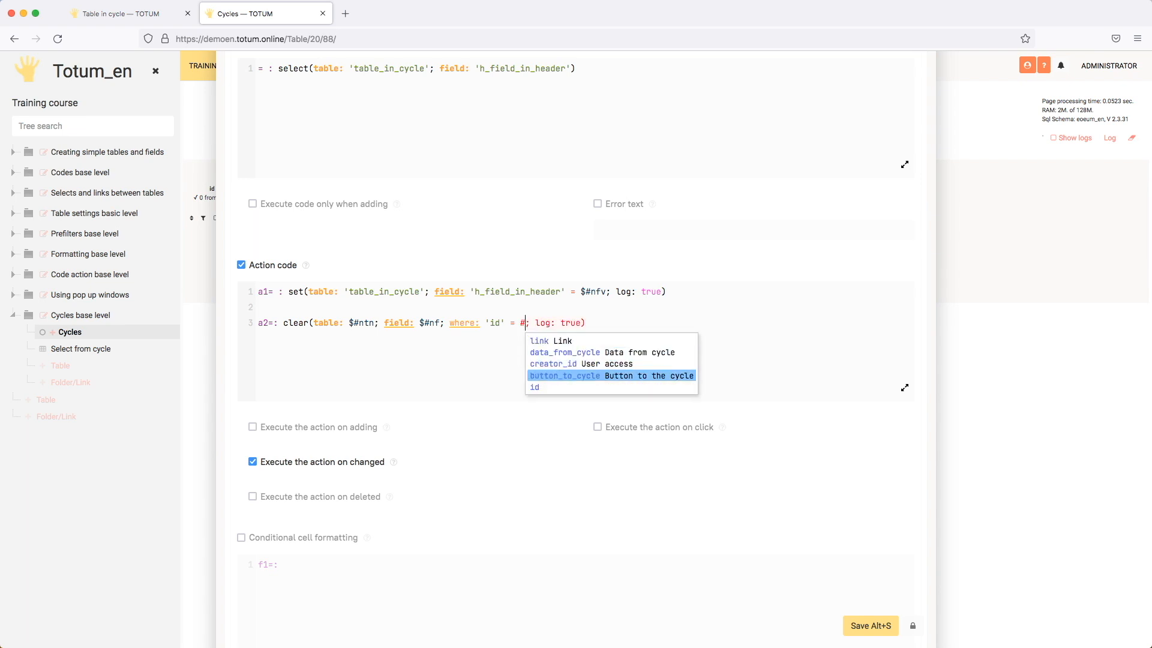
{"action": "key", "text": "Return"}
Remove the log parameter from the clear function and save the Data from cycle field.
{"action": "key", "text": "Tab"}
{"action": "key", "text": "BackSpace"}
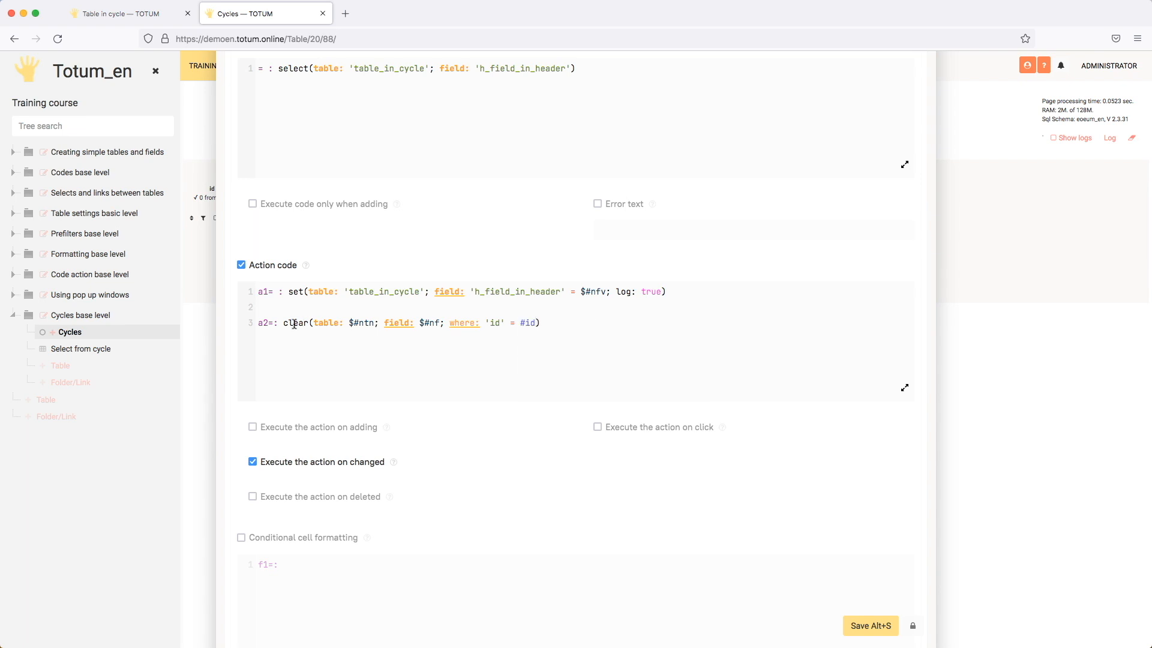
{"action": "left_click", "coordinate": [414, 361]}
{"action": "key", "text": "super+a"}
{"action": "left_click", "coordinate": [439, 377]}
{"action": "left_click", "coordinate": [872, 625]}
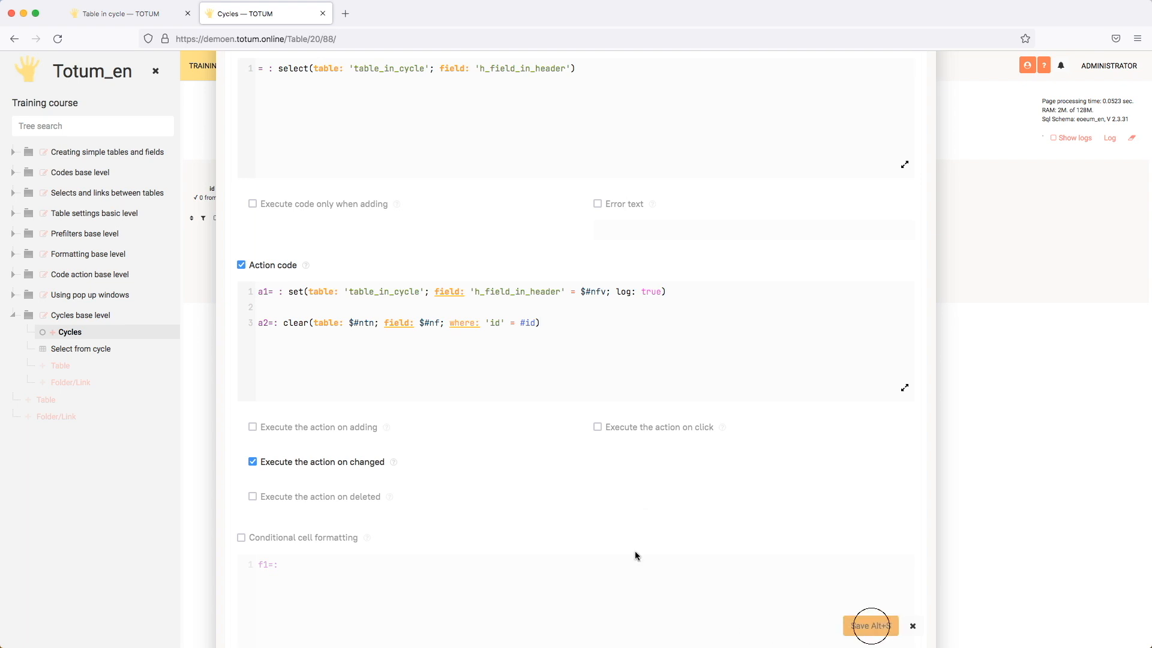
Reset the first row's Data from cycle cell, set it to "Tomato +", and check the value in the first cycle's table.
{"action": "double_click", "coordinate": [378, 235]}
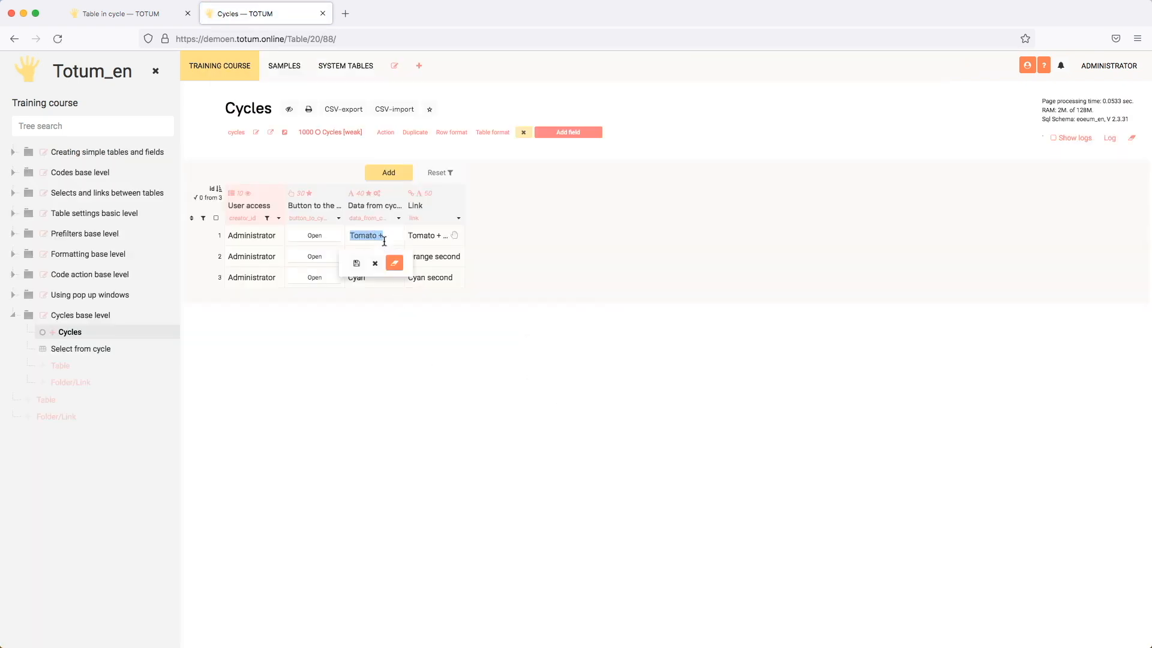
{"action": "left_click", "coordinate": [394, 262]}
{"action": "double_click", "coordinate": [384, 235]}
{"action": "type", "text": "+"}
{"action": "key", "text": "Return"}
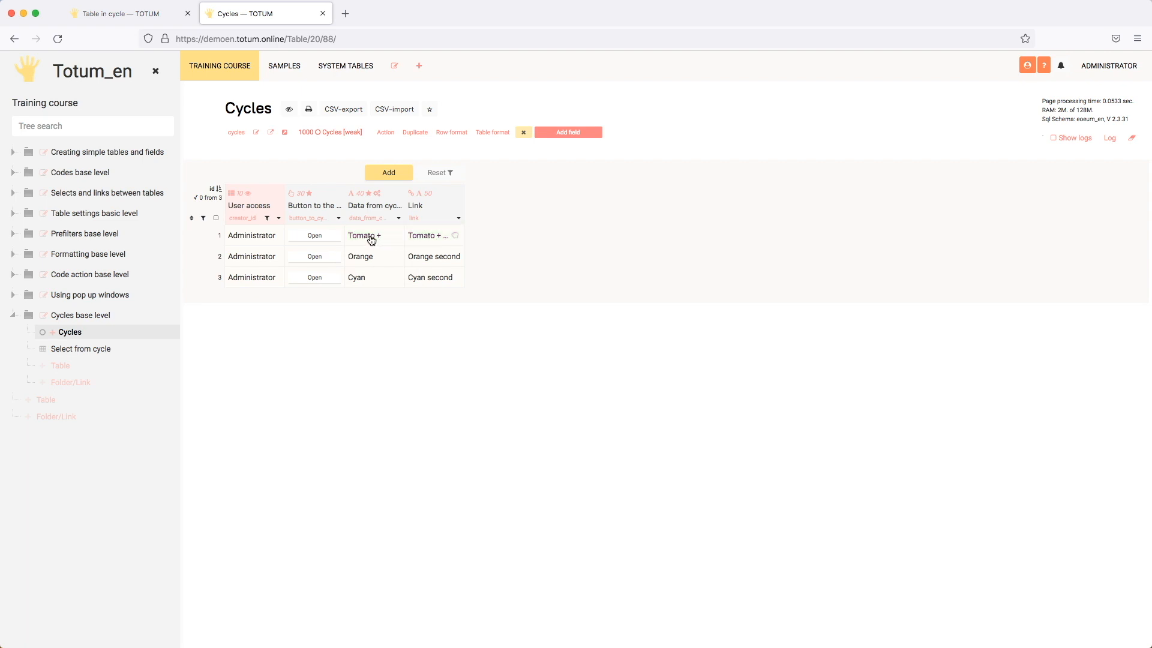
{"action": "left_click", "coordinate": [322, 235]}
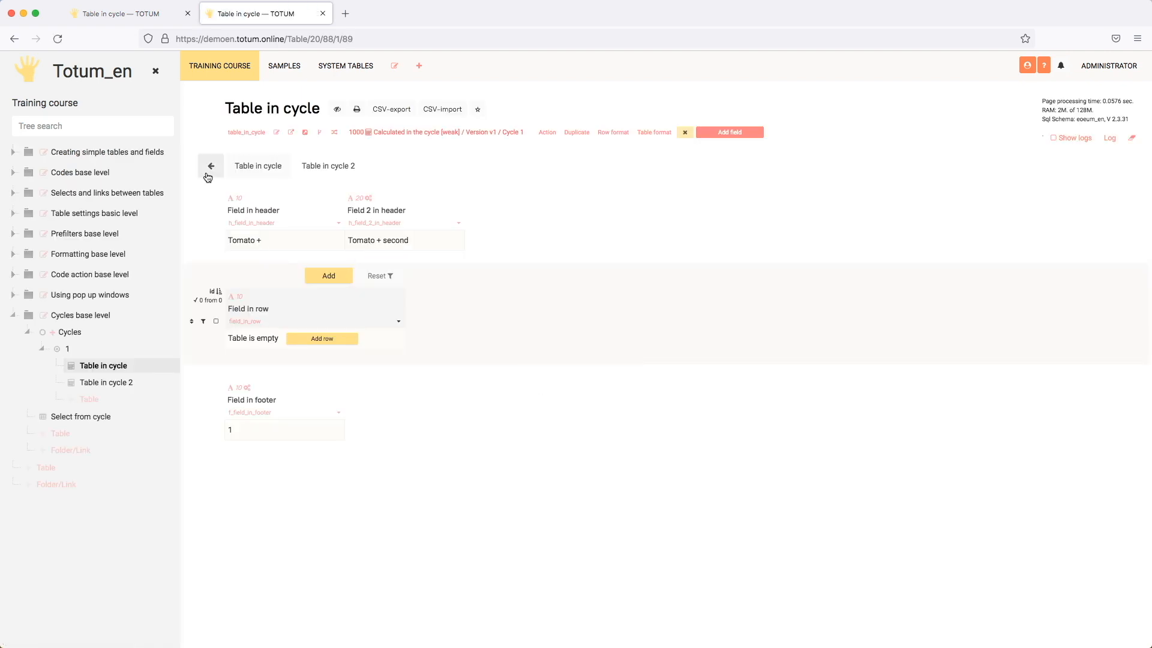
{"action": "left_click", "coordinate": [210, 167]}
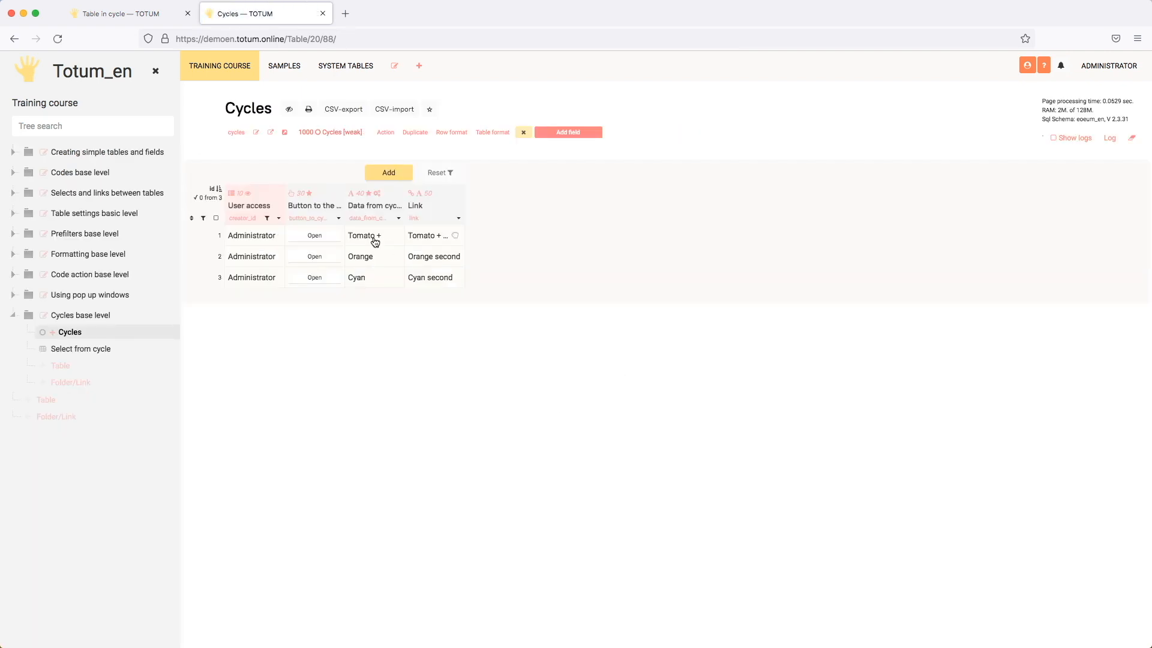
Reset the first row's Link cell to its calculated value and turn off Editable in WEB for the Link field.
{"action": "double_click", "coordinate": [429, 234]}
{"action": "left_click", "coordinate": [454, 264]}
{"action": "left_click", "coordinate": [460, 218]}
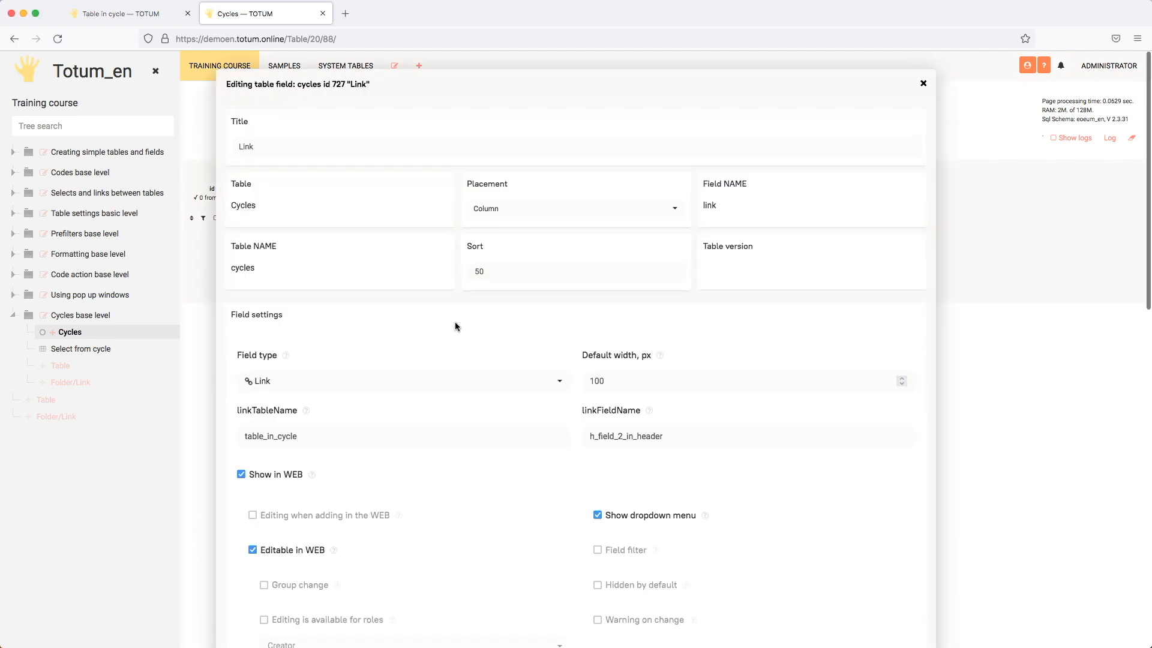
{"action": "scroll", "coordinate": [455, 326], "scroll_direction": "down", "scroll_amount": 5}
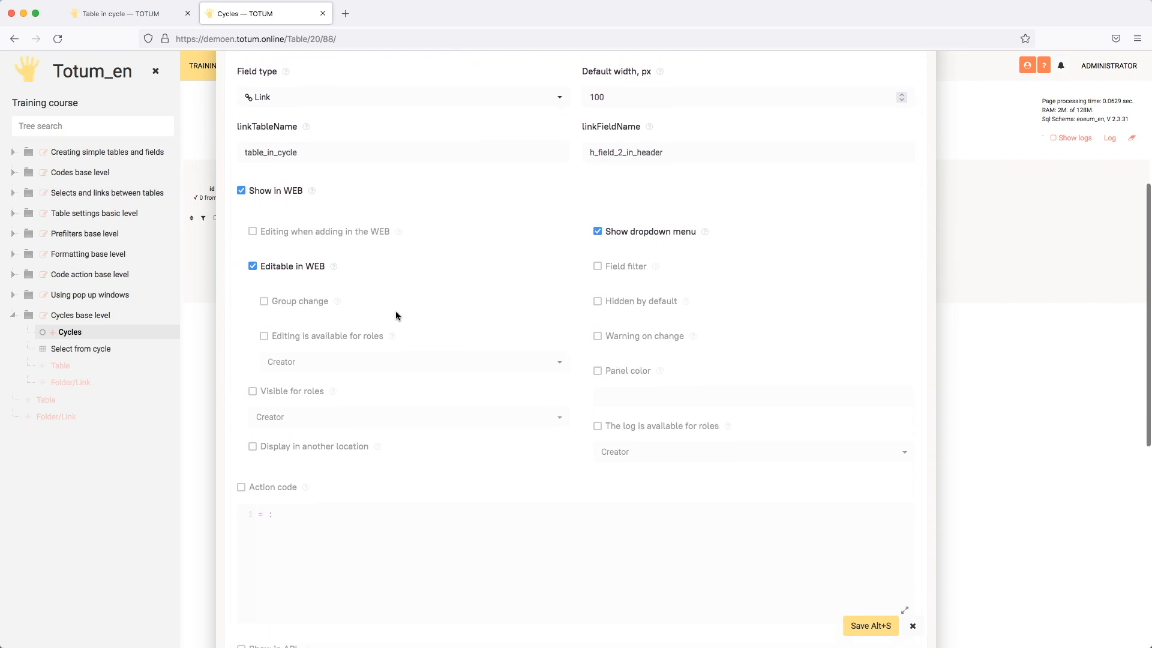
{"action": "left_click", "coordinate": [291, 266]}
{"action": "left_click", "coordinate": [855, 625]}
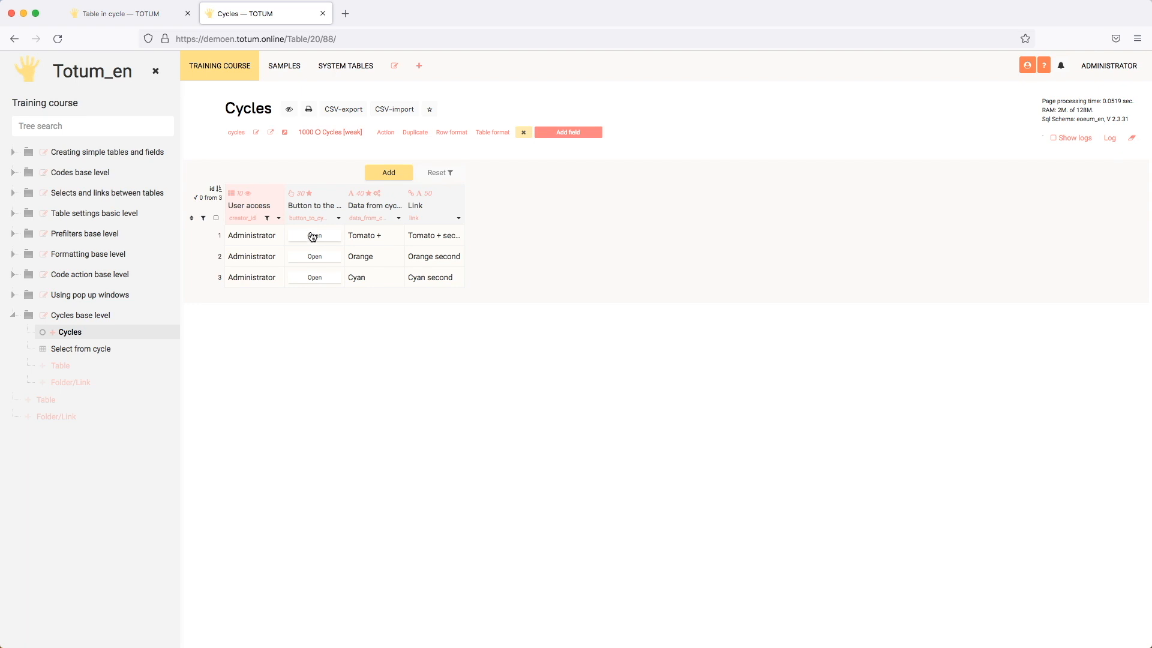
Refresh Table in cycle in the other browser tab, set its Field in header to "Tomato -", and refresh the Cycles table.
{"action": "left_click", "coordinate": [143, 13]}
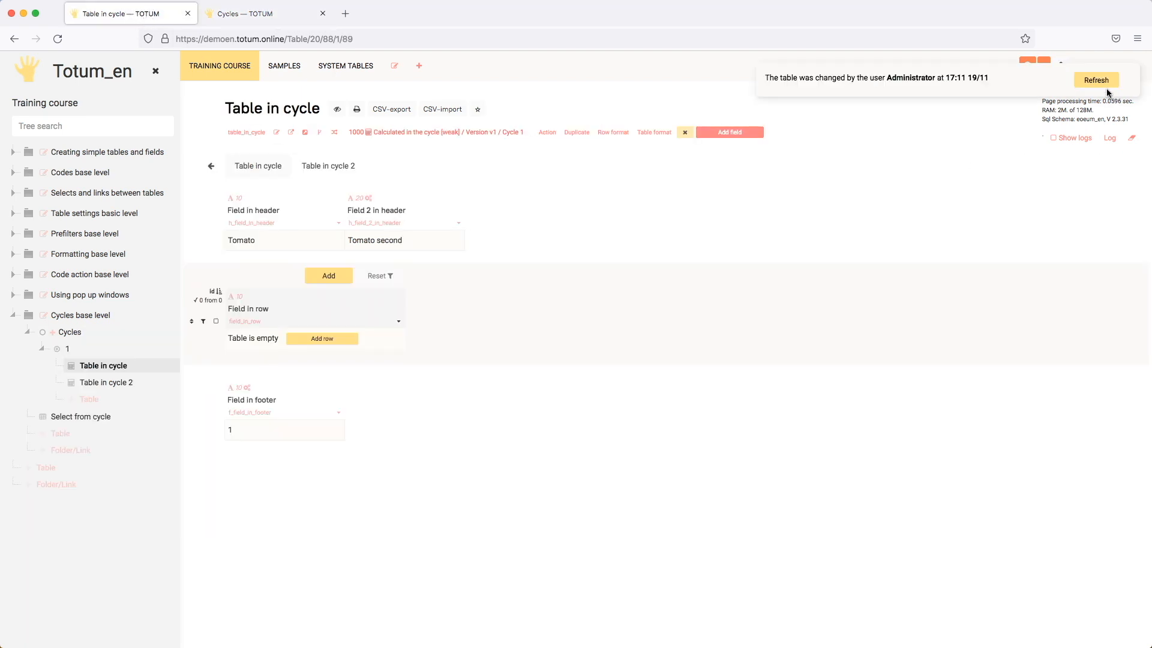
{"action": "left_click", "coordinate": [1105, 87]}
{"action": "double_click", "coordinate": [285, 240]}
{"action": "left_click", "coordinate": [294, 239]}
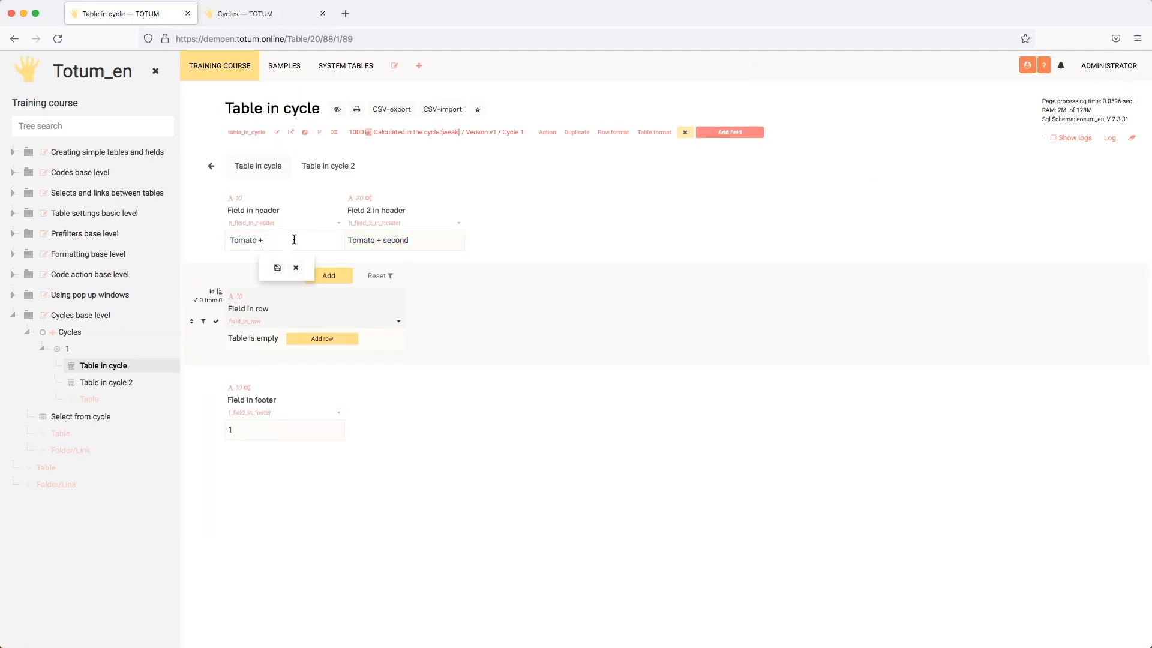
{"action": "key", "text": "Return"}
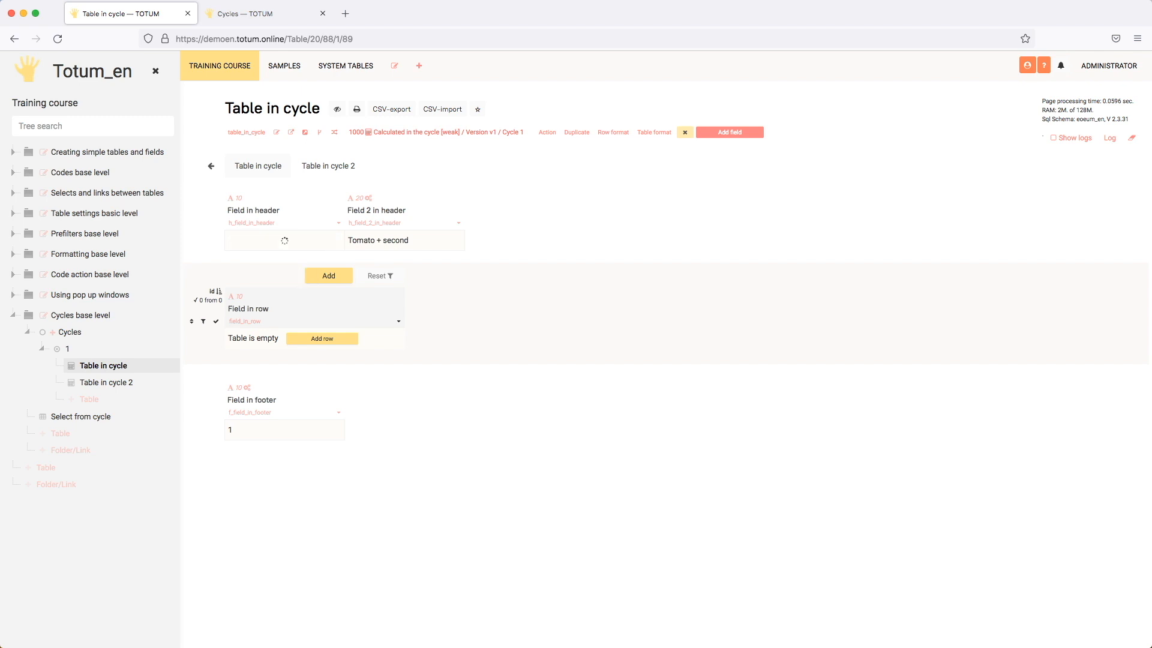
{"action": "left_click", "coordinate": [282, 14]}
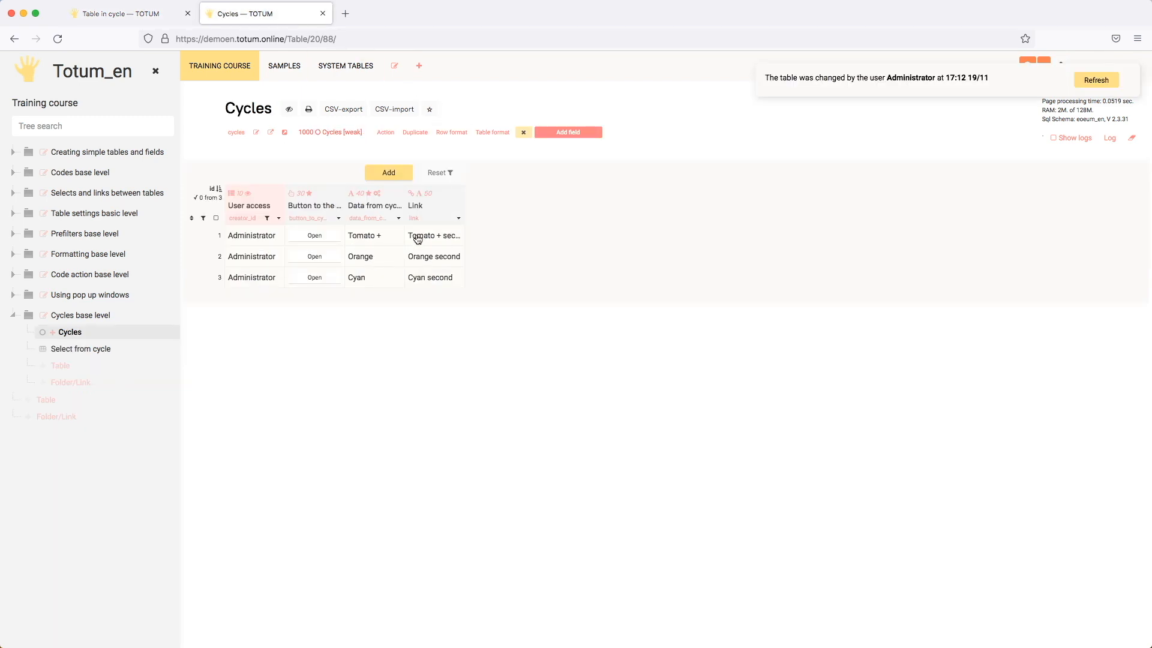
{"action": "left_click", "coordinate": [1089, 80]}
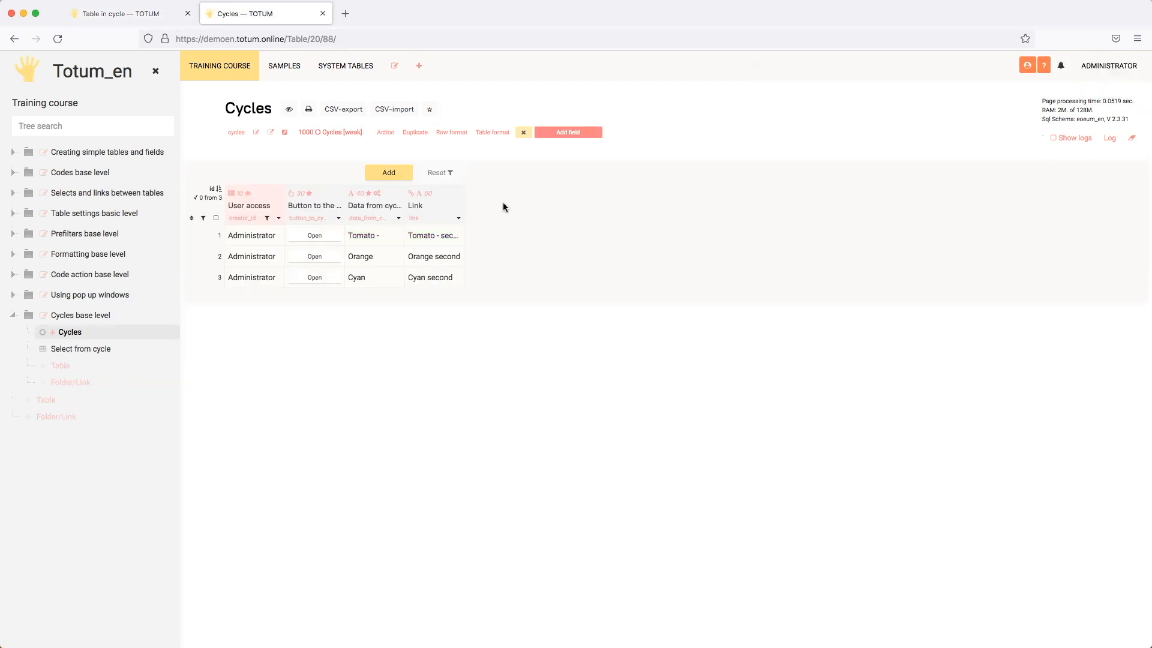